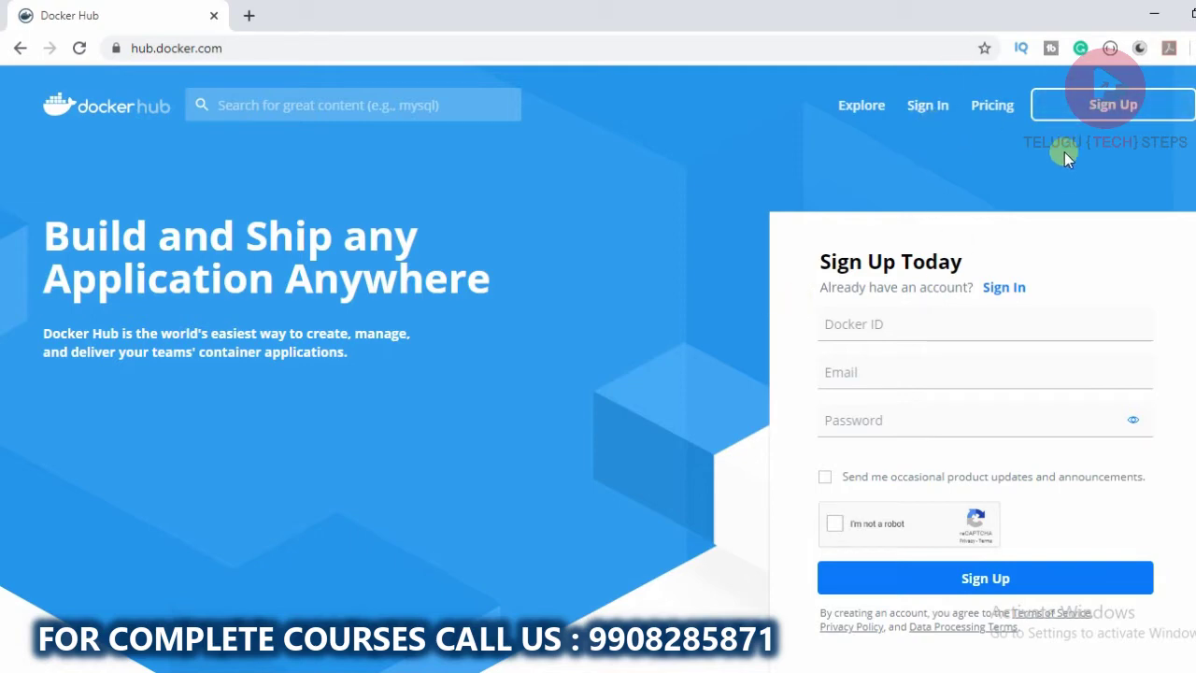
Step: Start a Docker ID sign-up and enter the Docker ID, e-mail address and password
left_click(1092, 110)
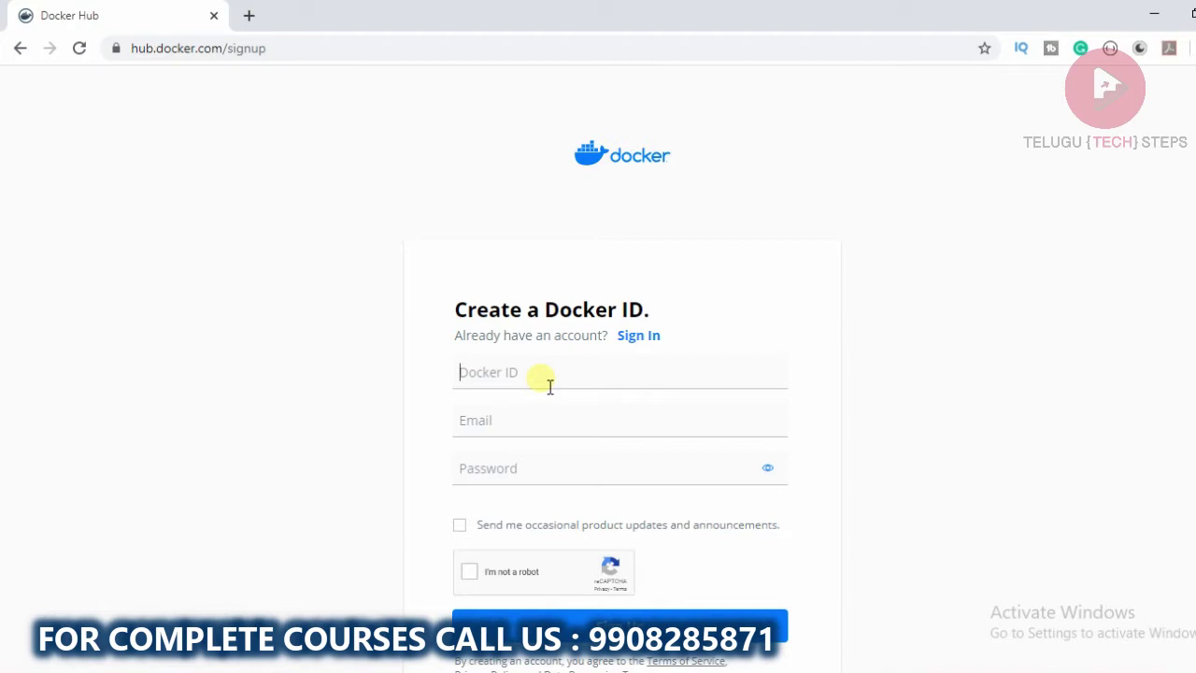
key("Tab")
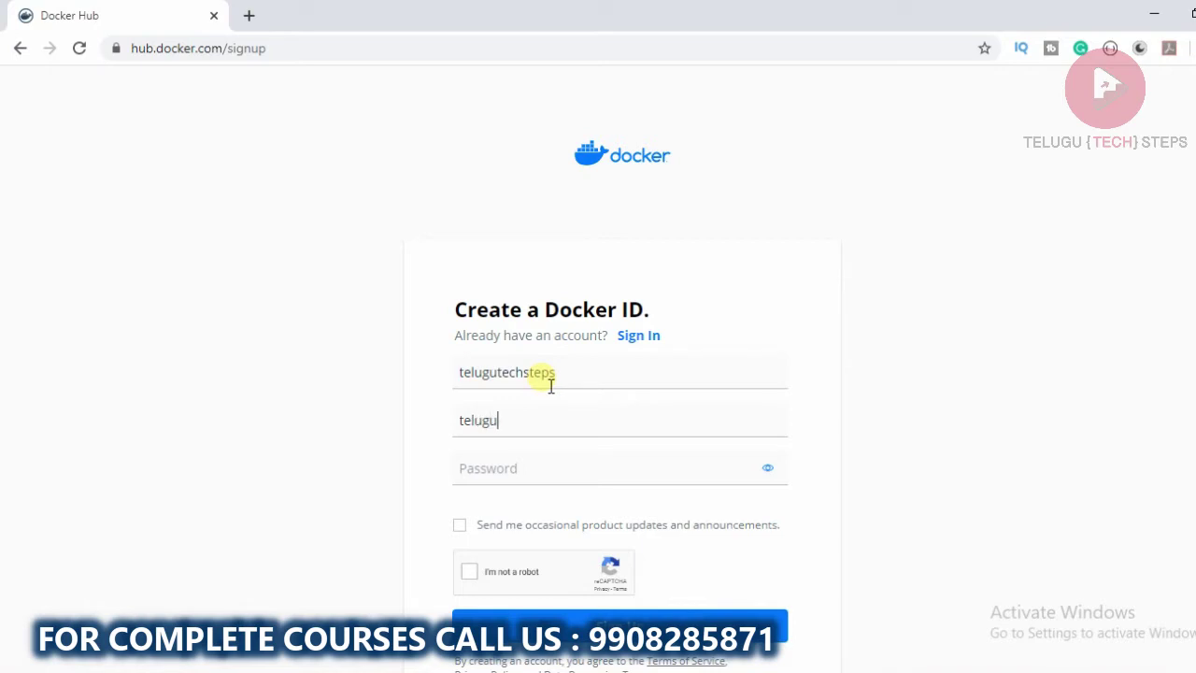
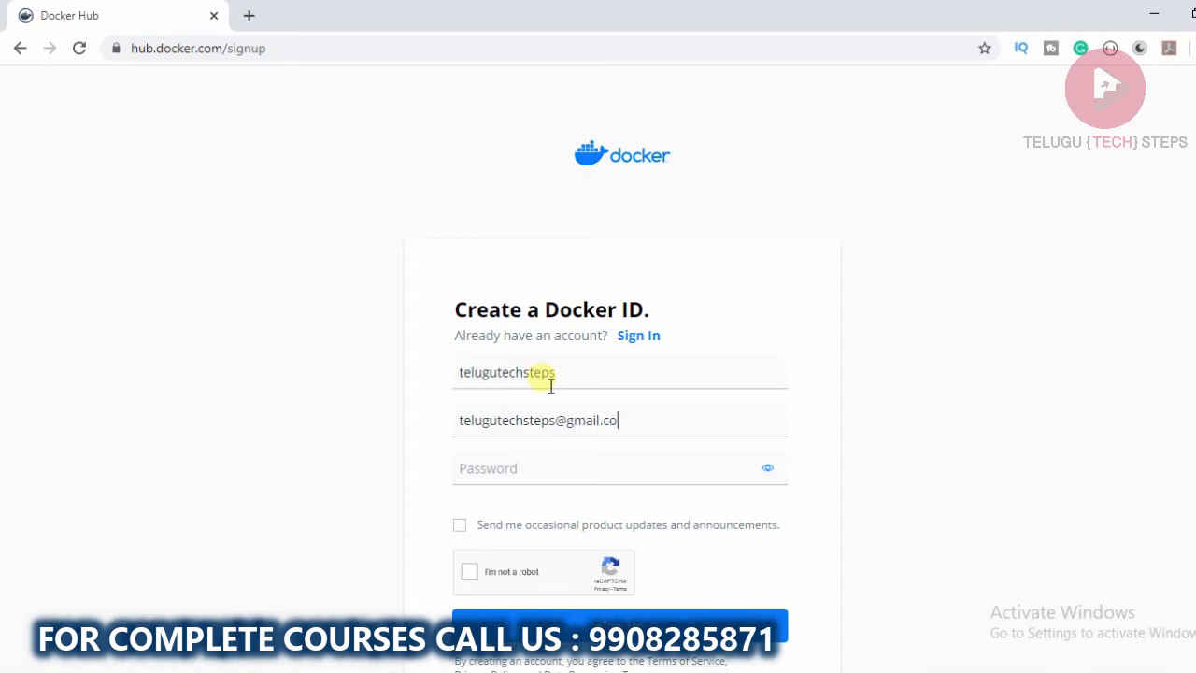
key("Tab")
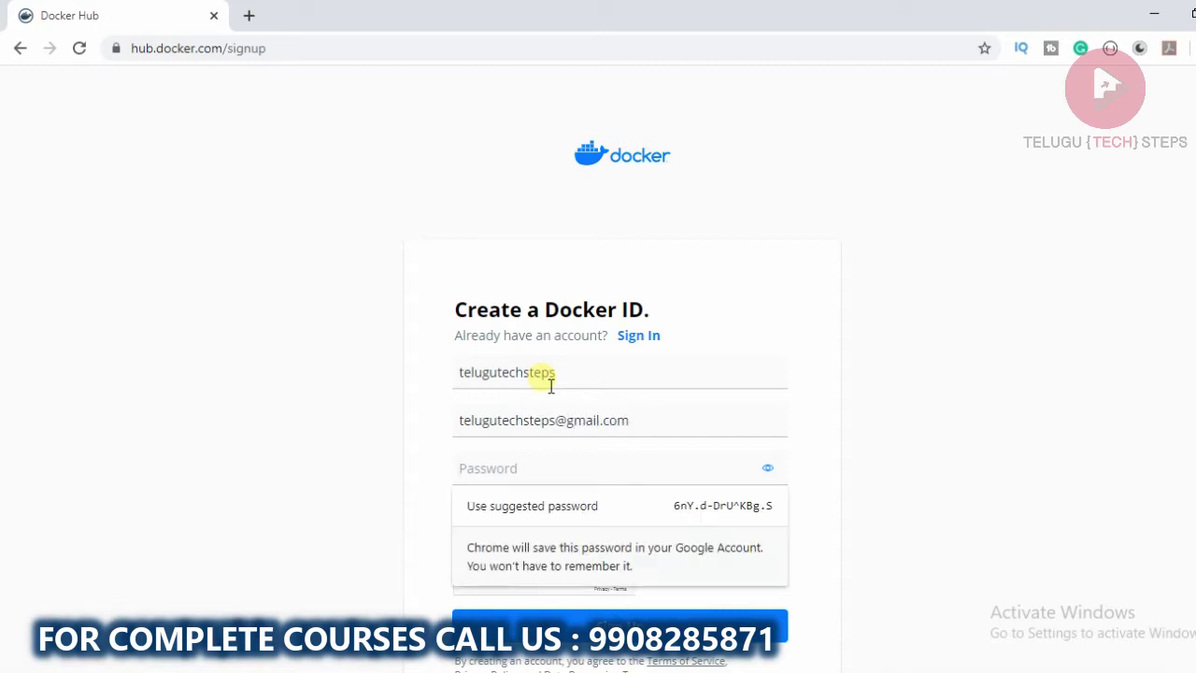
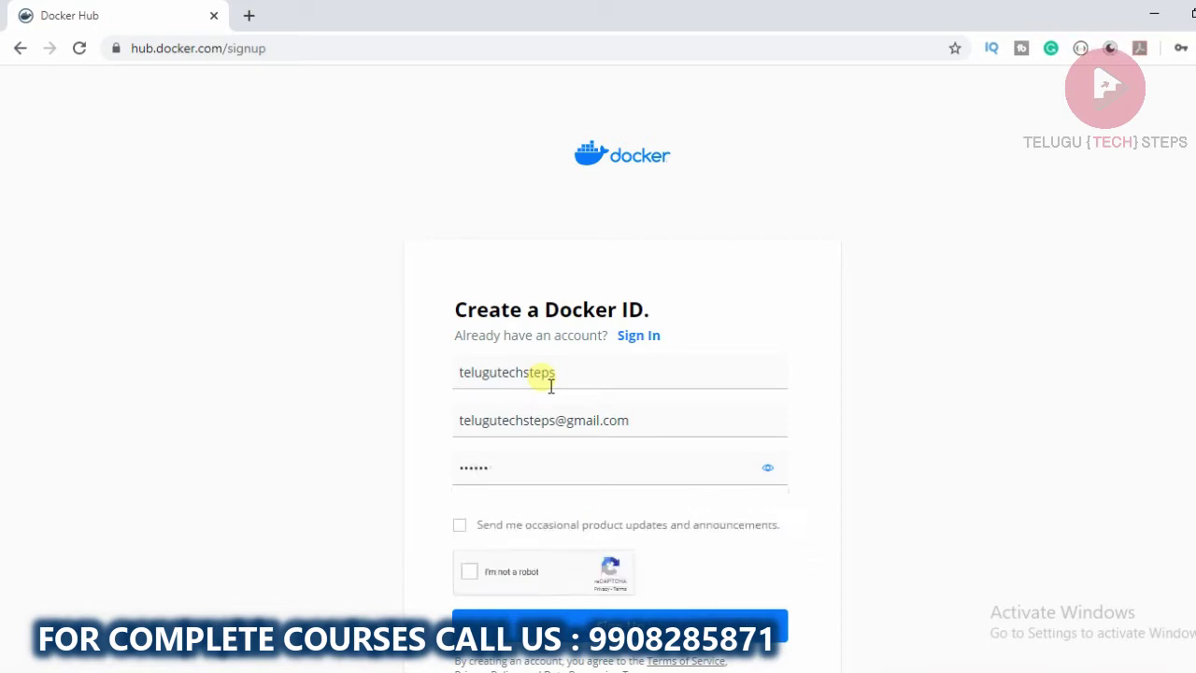
Step: Opt into product update emails, pass the not-a-robot check, and submit the sign-up
left_click(460, 525)
left_click(465, 571)
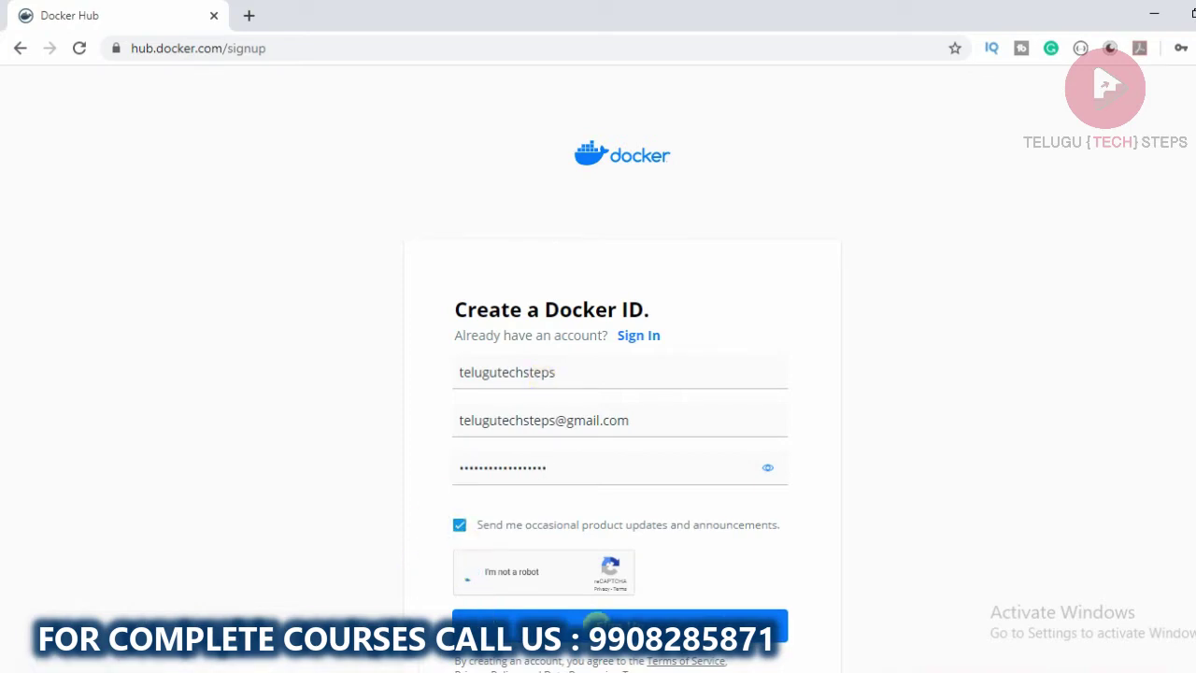
left_click(597, 624)
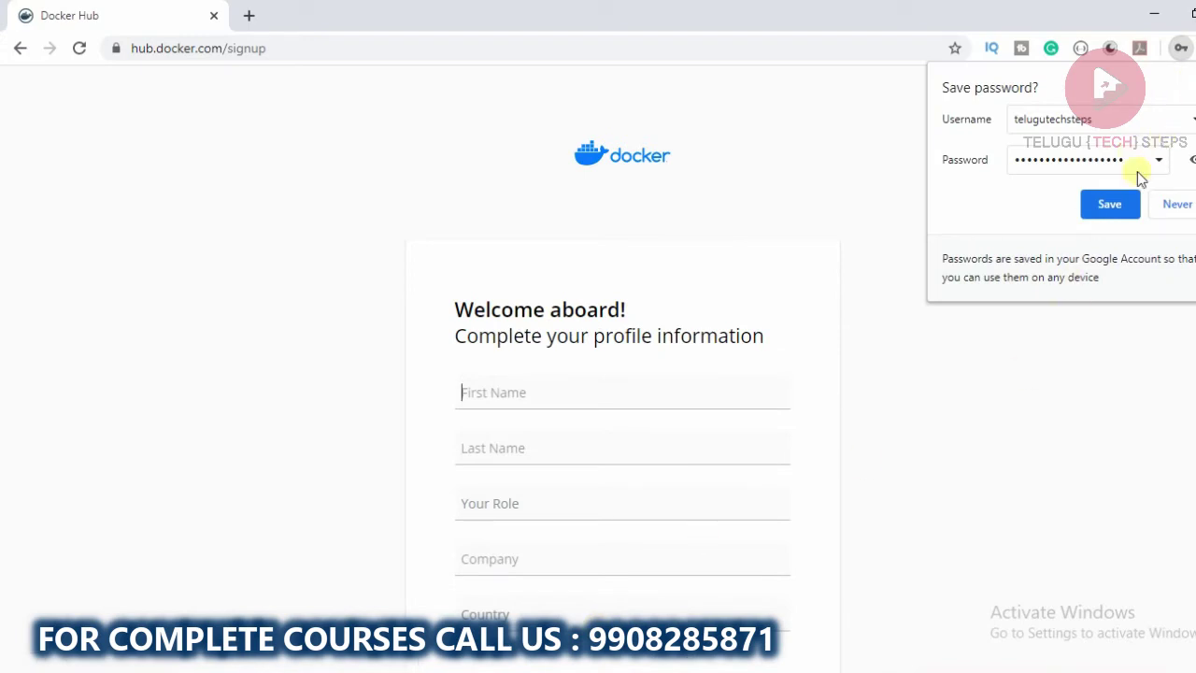
Step: Save the new password in the browser and enter the profile's first name
left_click(1122, 204)
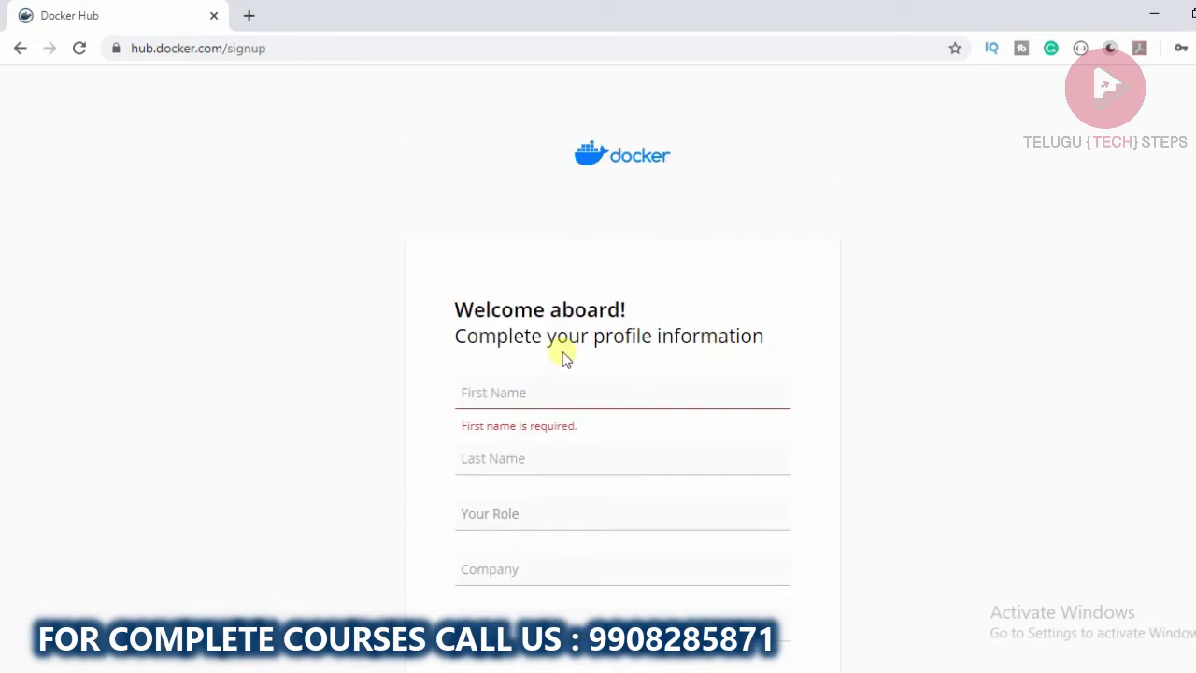
scroll(561, 356, "down", 2)
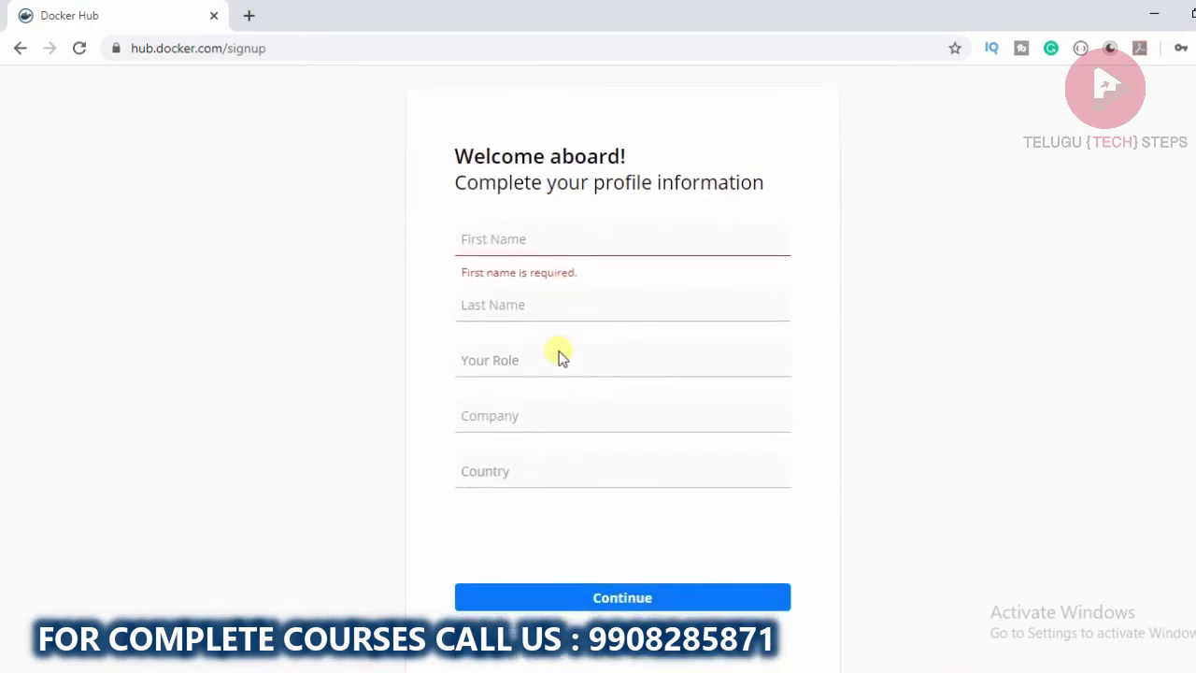
left_click(558, 255)
type("T")
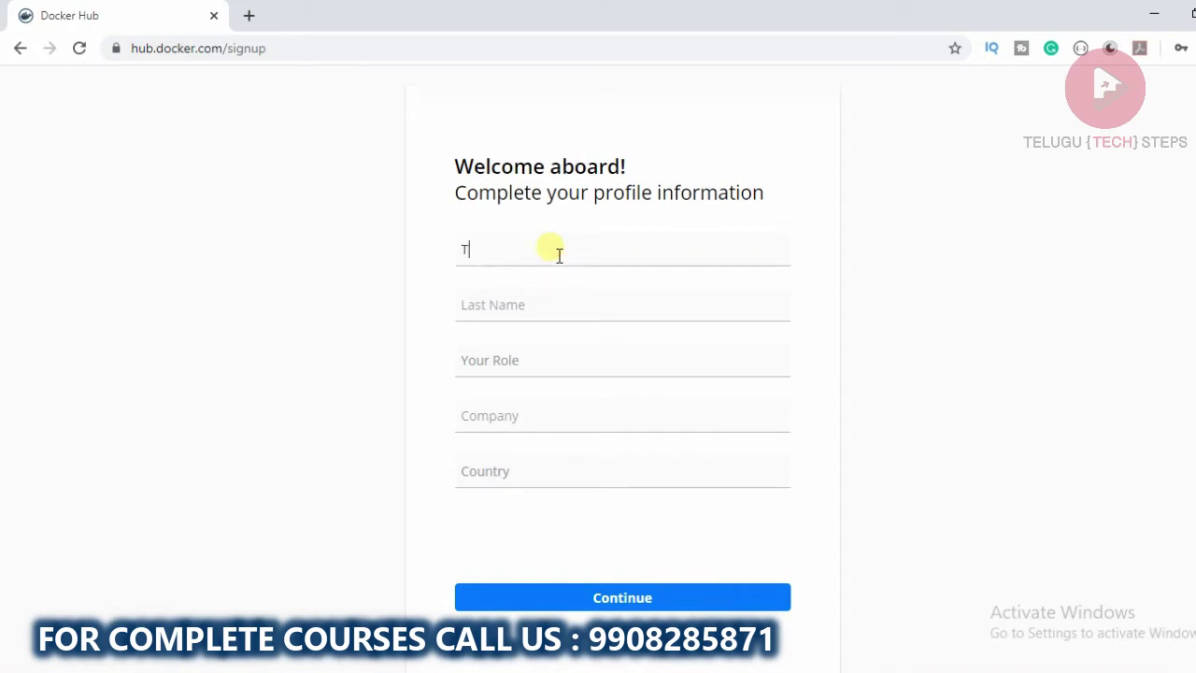
type("eluguTeSteps")
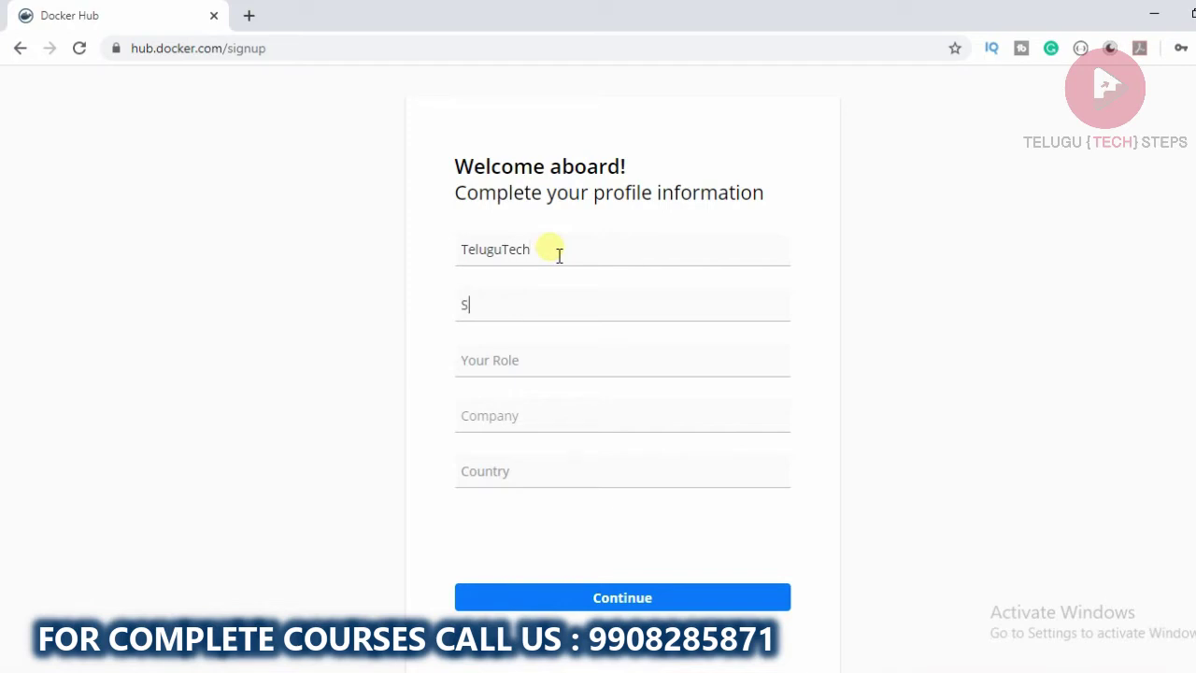
key("Tab")
key("Tab")
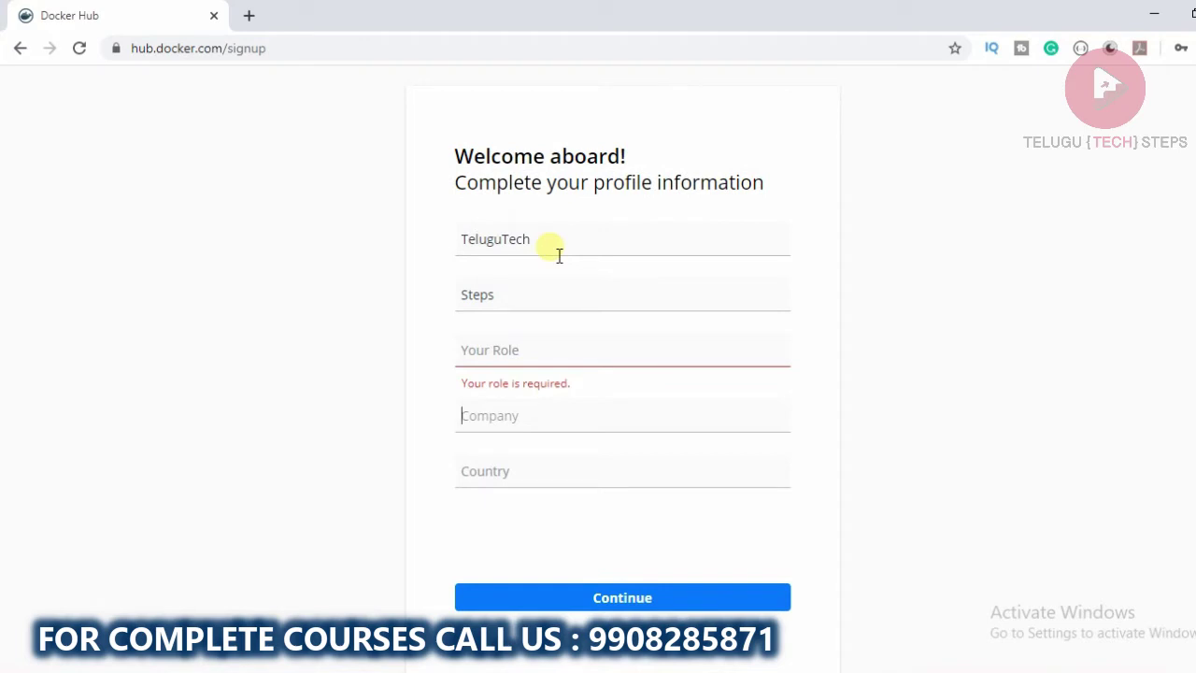
Step: Choose DevOps or Build/Release Engineer as the role and enter the company name
left_click(579, 346)
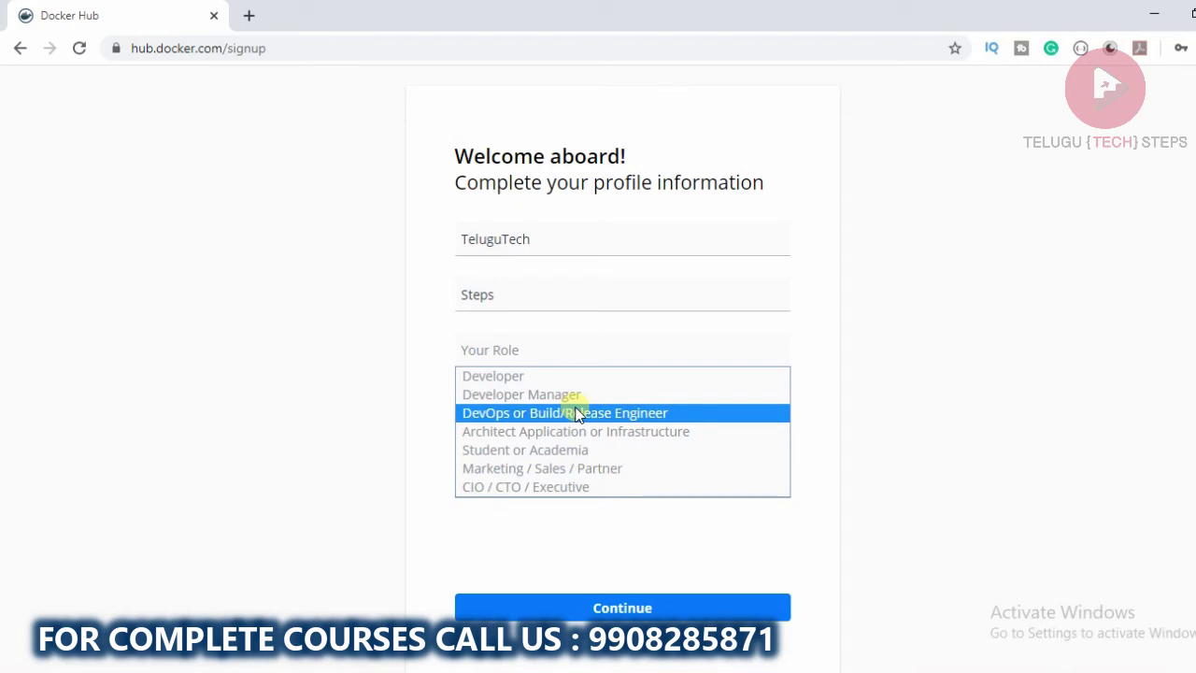
left_click(577, 415)
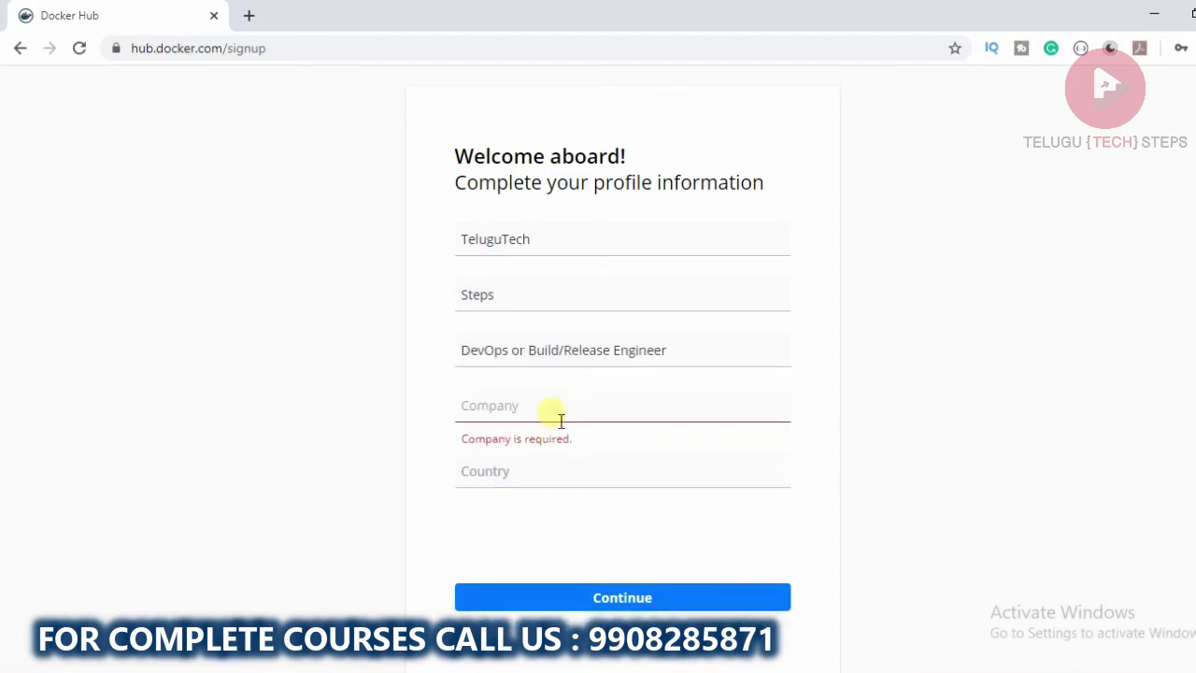
left_click(560, 420)
type("Tech")
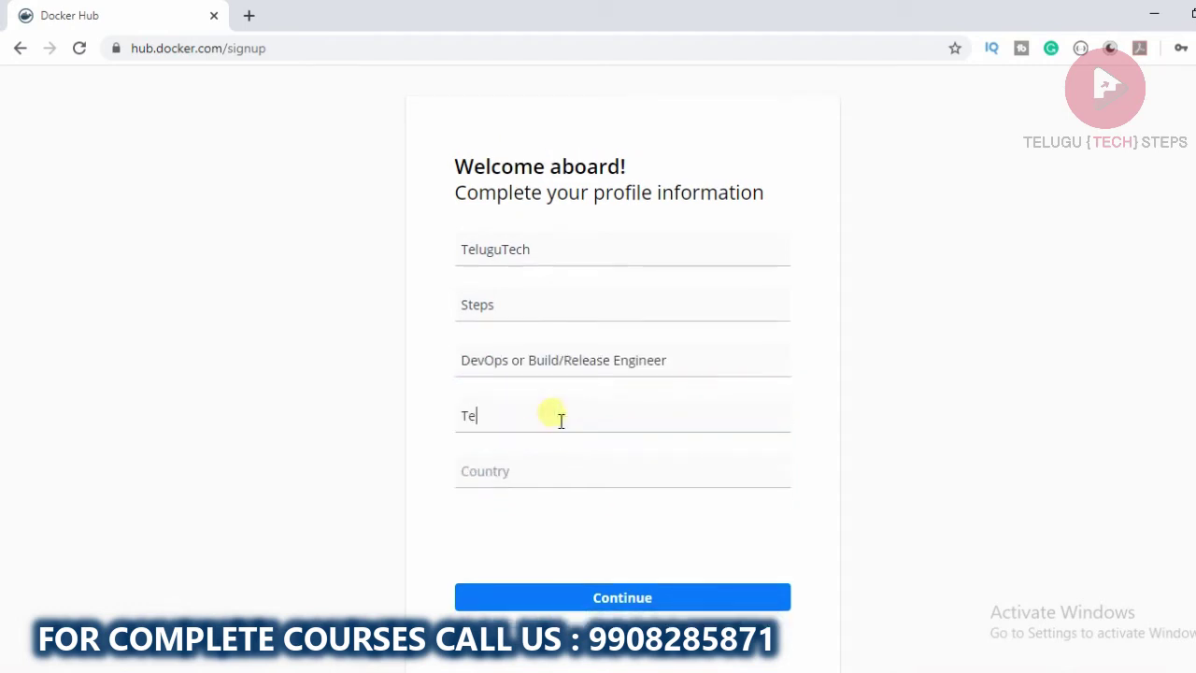
key("BackSpace")
key("BackSpace")
type("luguTechSteps")
Step: Set the country to India and submit the completed profile
left_click(512, 469)
key("i")
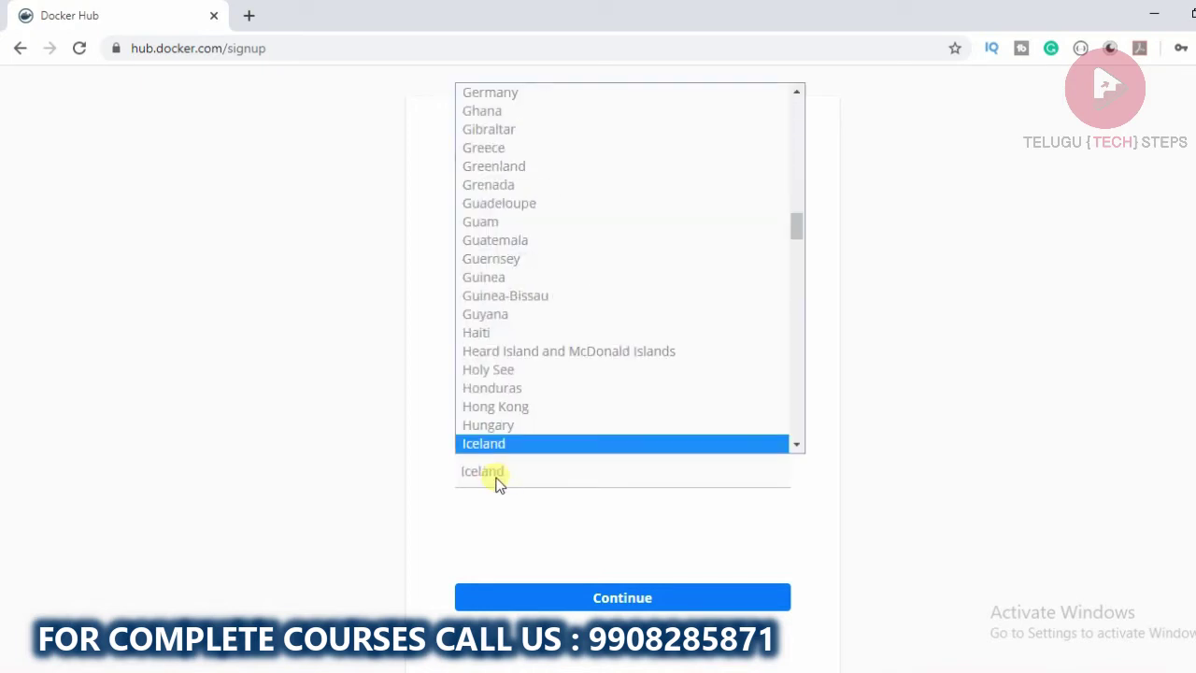
left_click(498, 481)
left_click(507, 475)
key("Down")
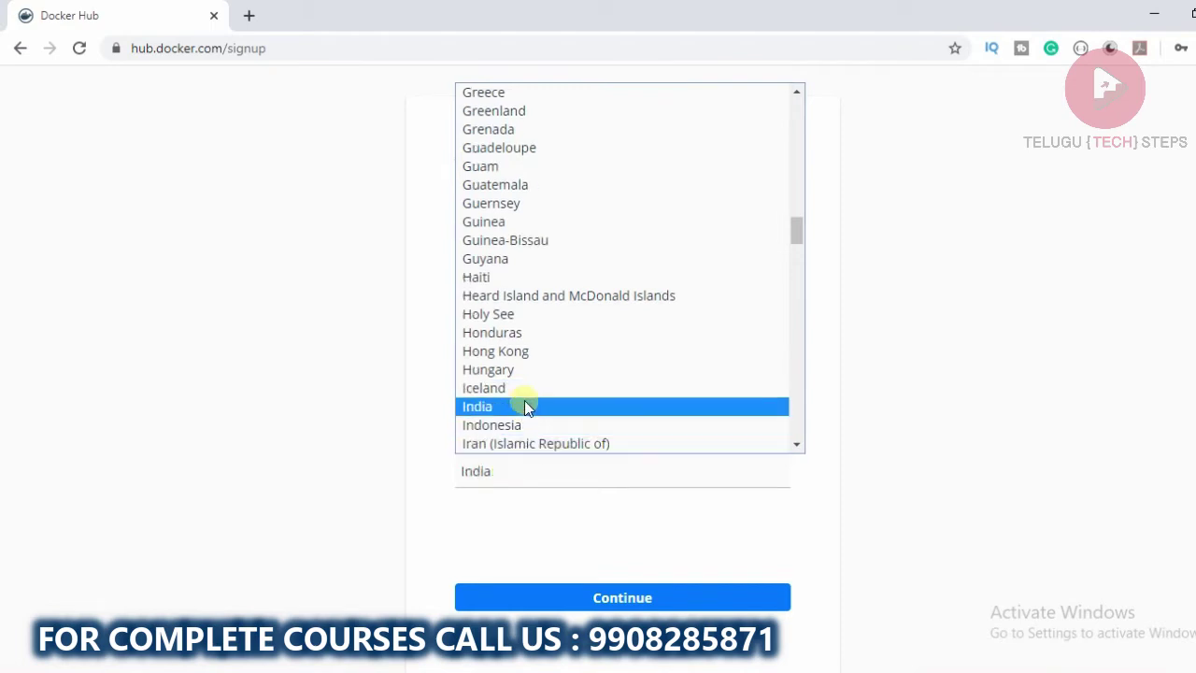
left_click(524, 402)
left_click(630, 603)
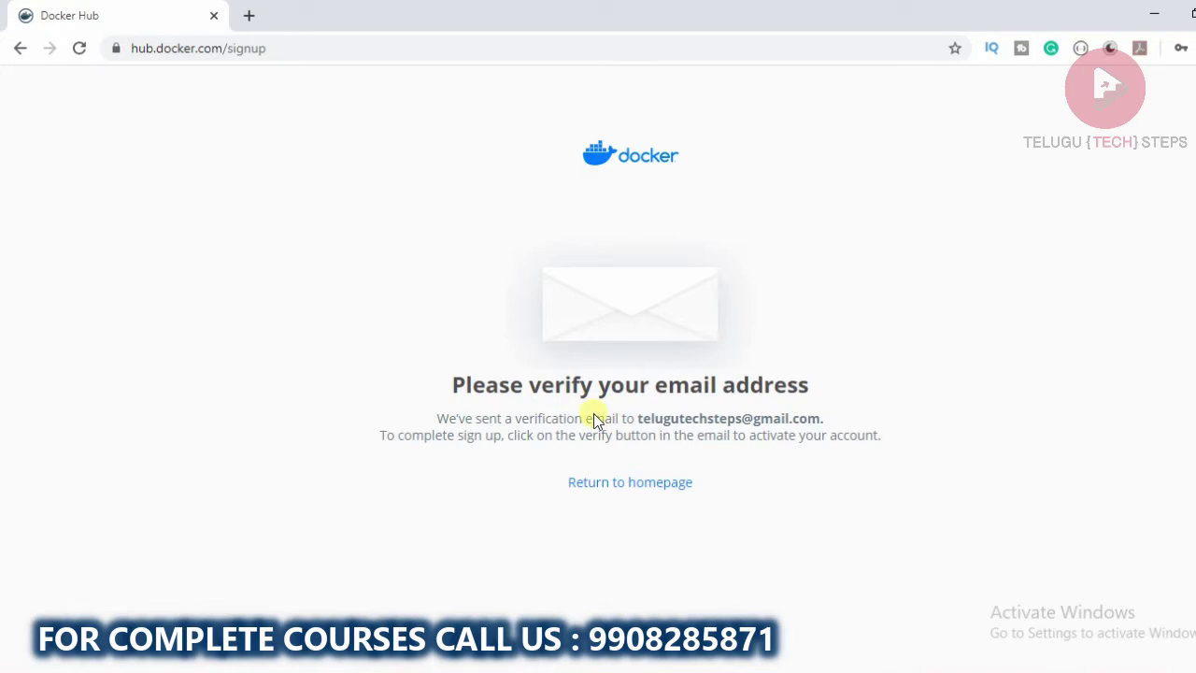
Step: Open Docker's confirmation email in Gmail, verify the address, and close the Gmail tab
left_click_drag(637, 419, 853, 417)
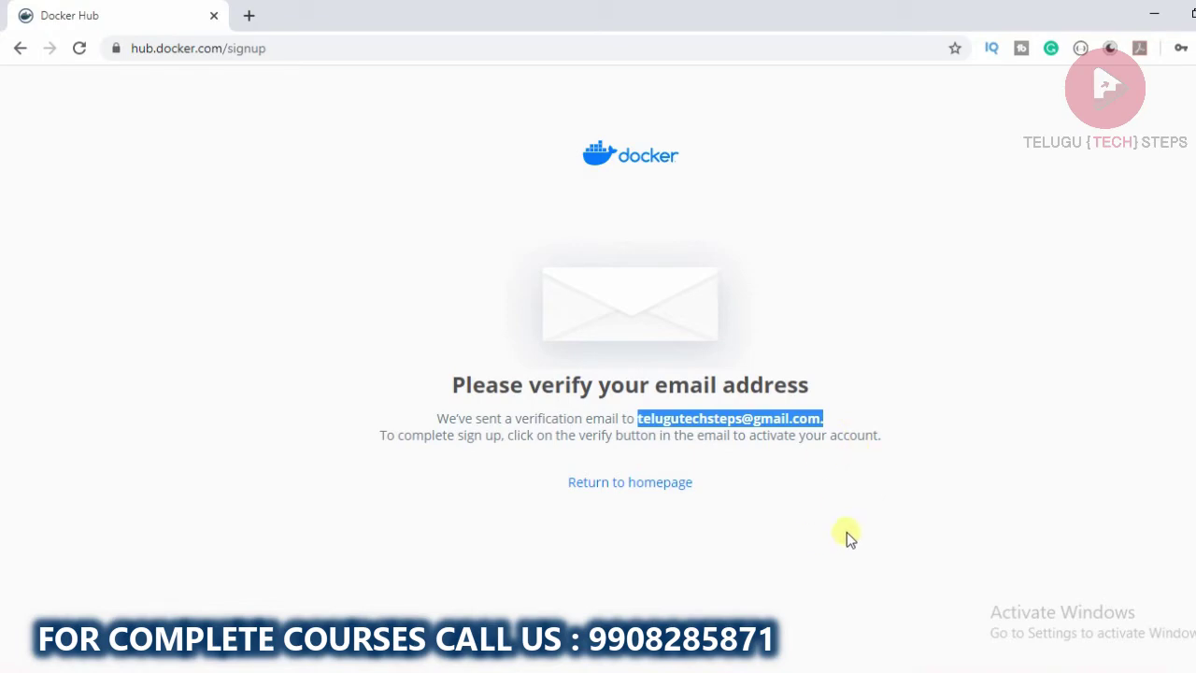
left_click(248, 16)
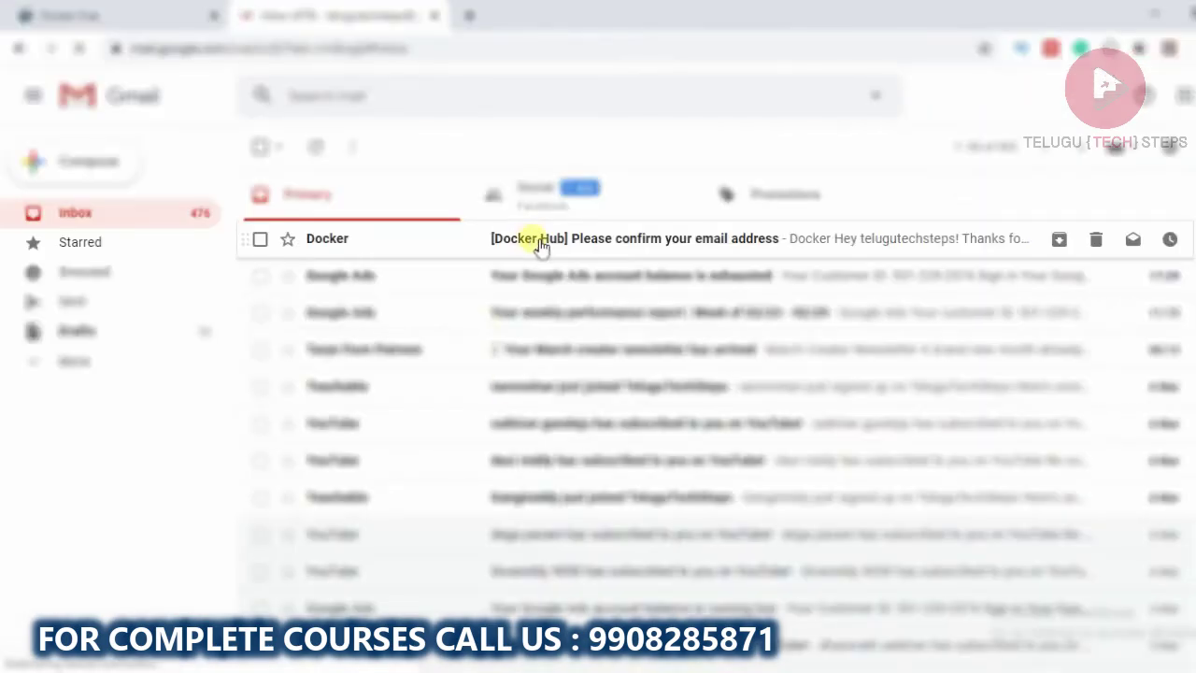
left_click(534, 240)
scroll(621, 451, "down", 2)
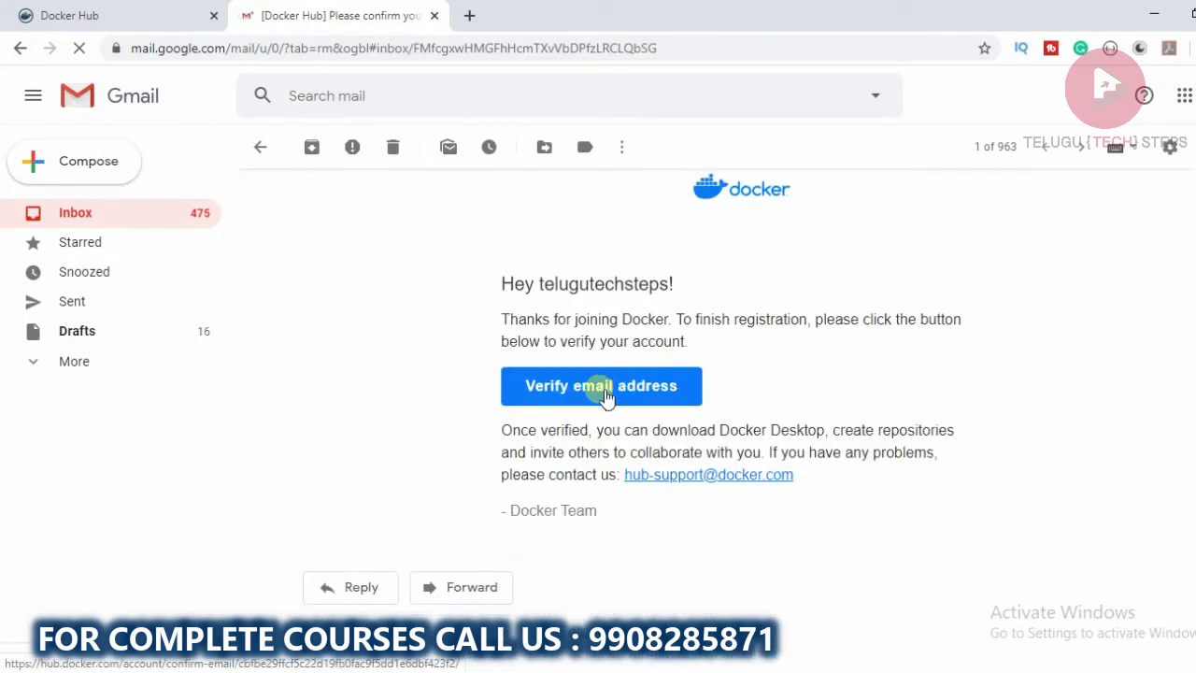
left_click(605, 392)
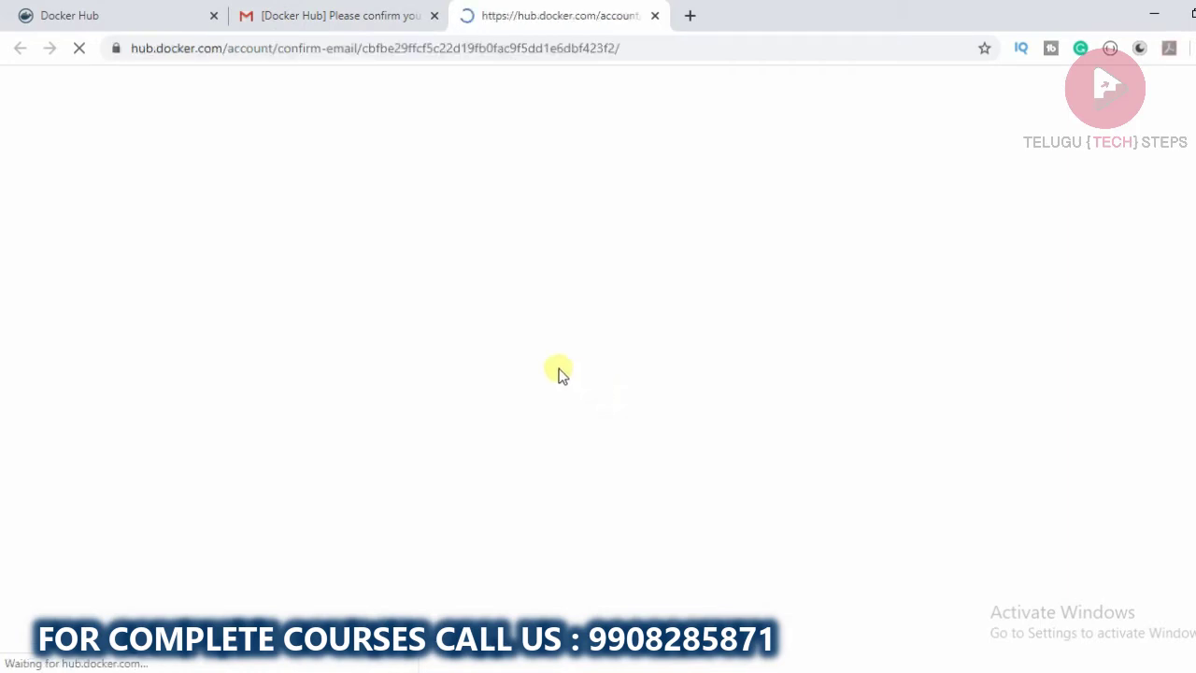
left_click(434, 15)
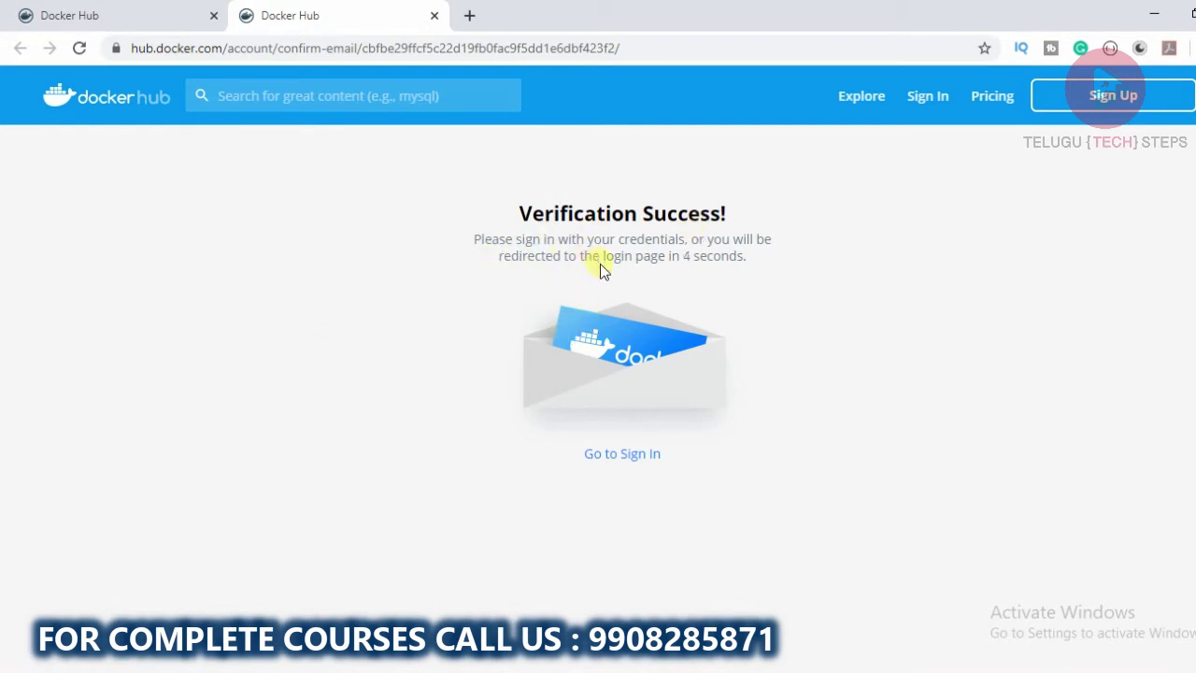
Step: Sign in to Docker Hub using the browser's saved username and password
left_click(926, 97)
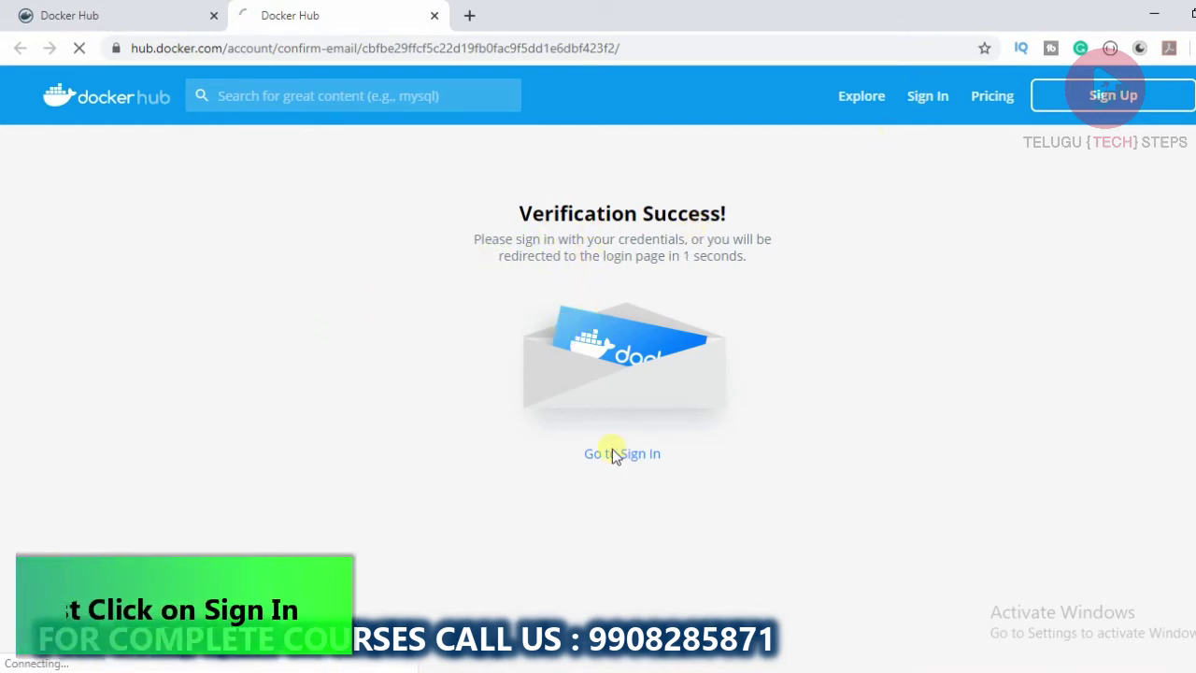
right_click(140, 96)
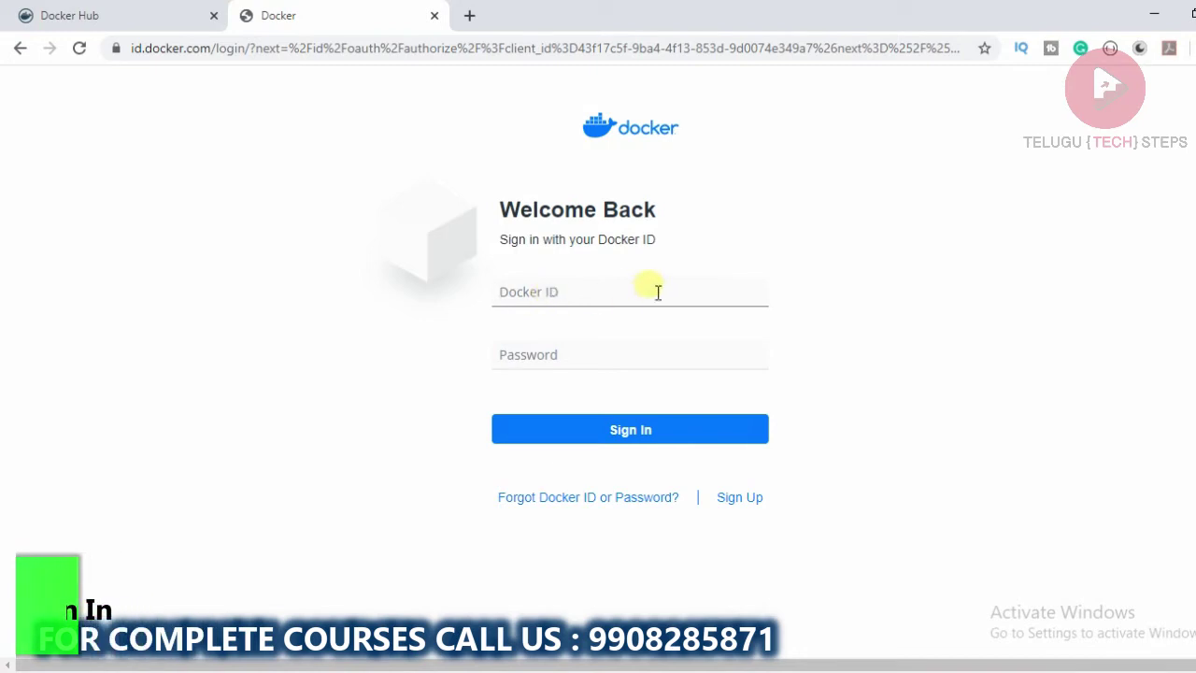
type("telugutechsteps")
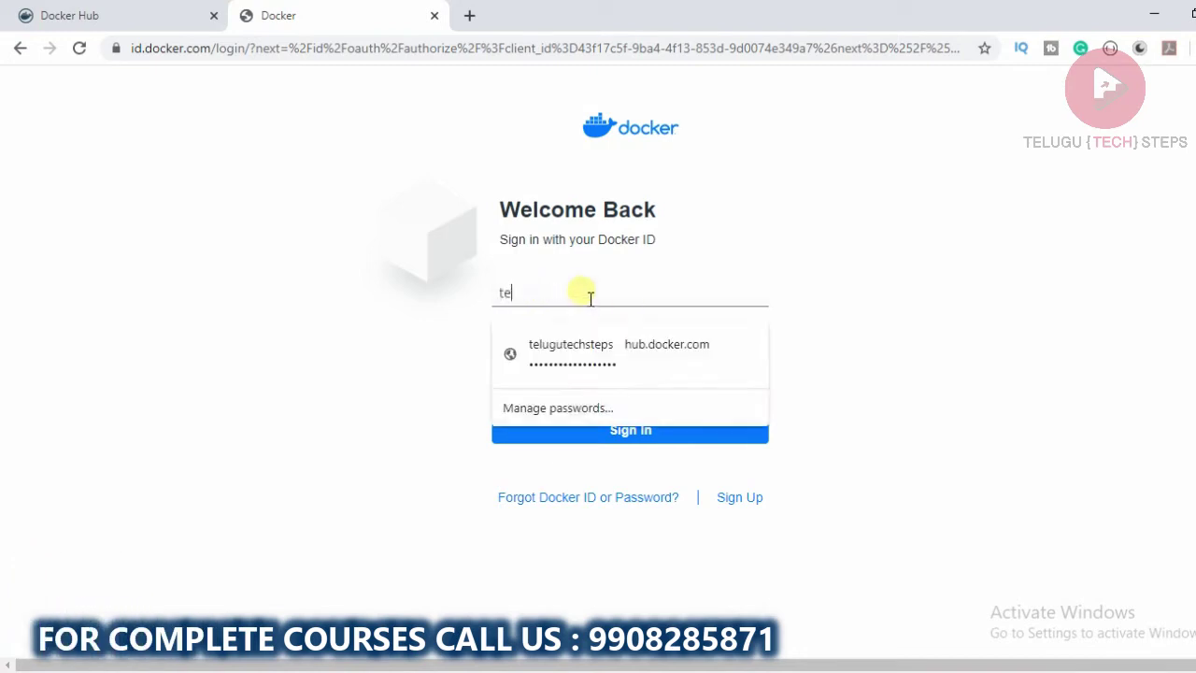
left_click(582, 346)
left_click(596, 439)
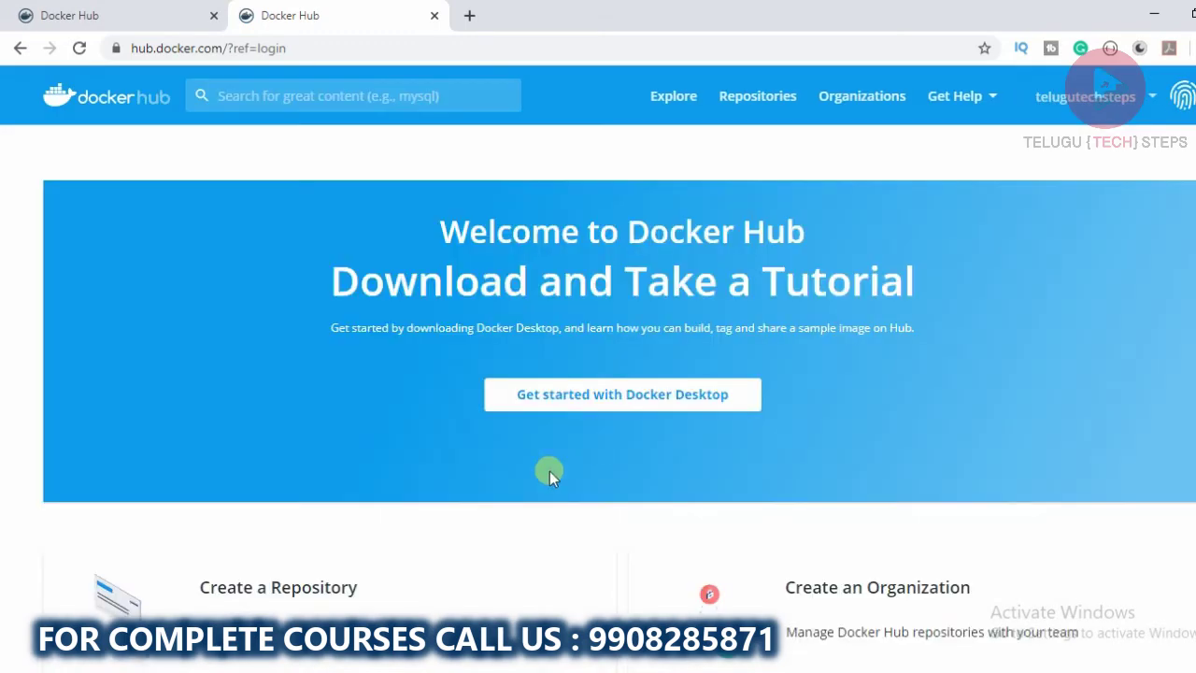
left_click(1154, 99)
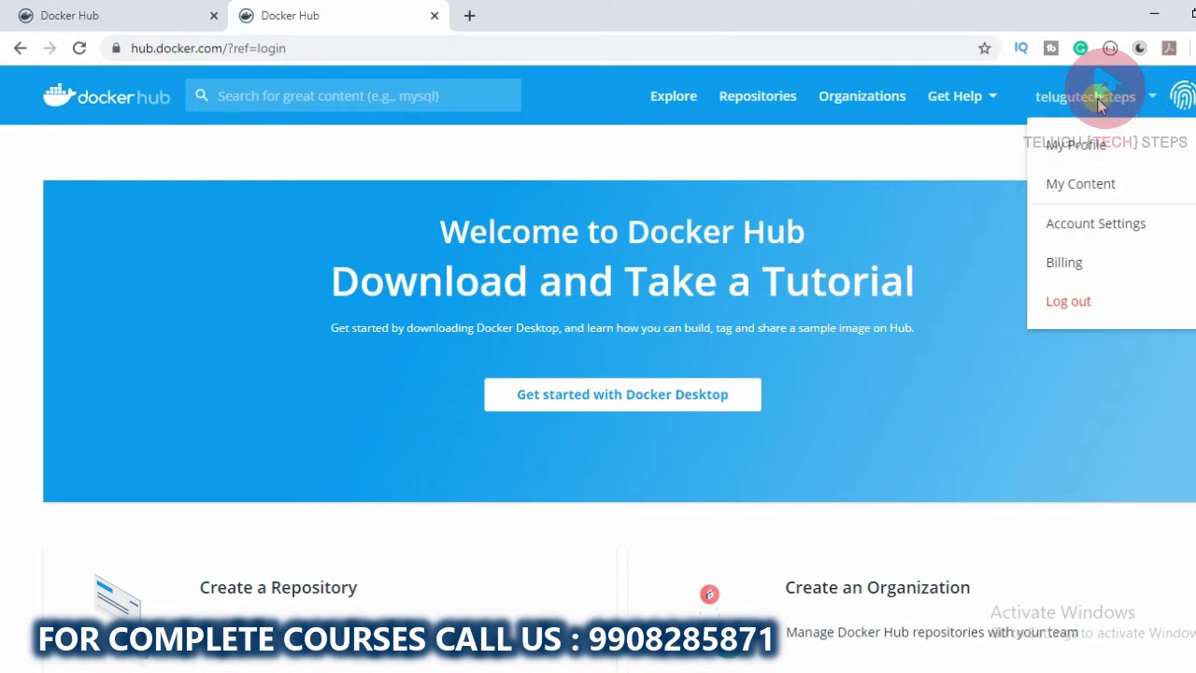
left_click(1102, 99)
scroll(1086, 213, "down", 2)
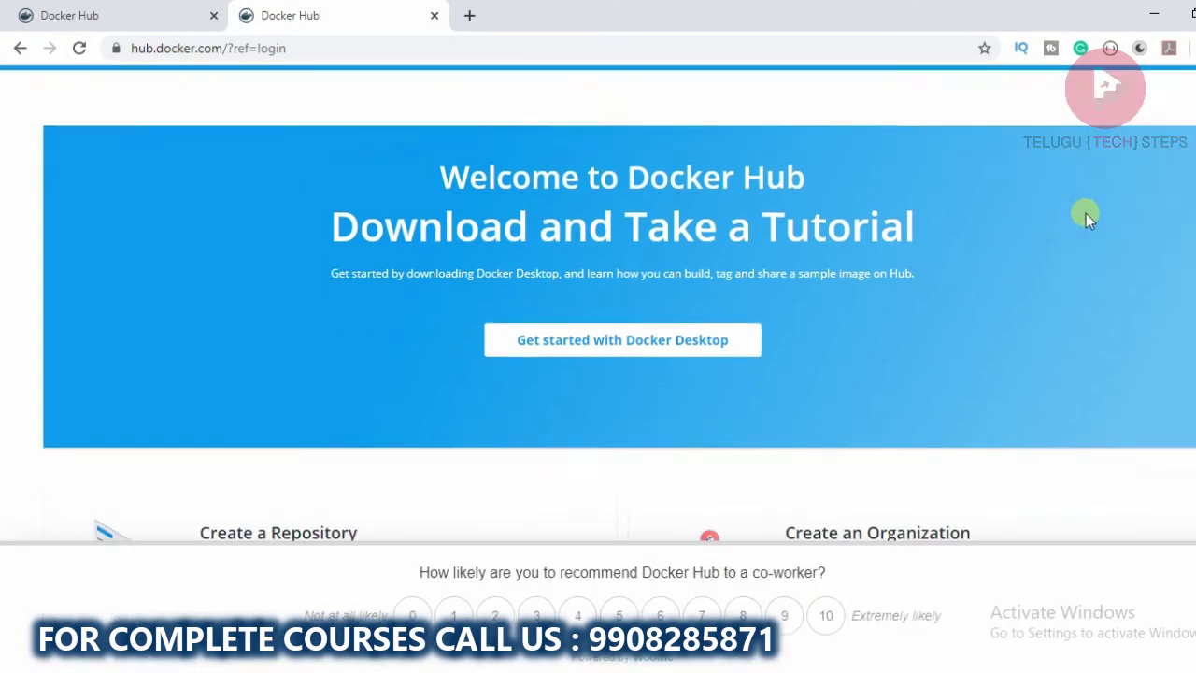
scroll(794, 495, "down", 7)
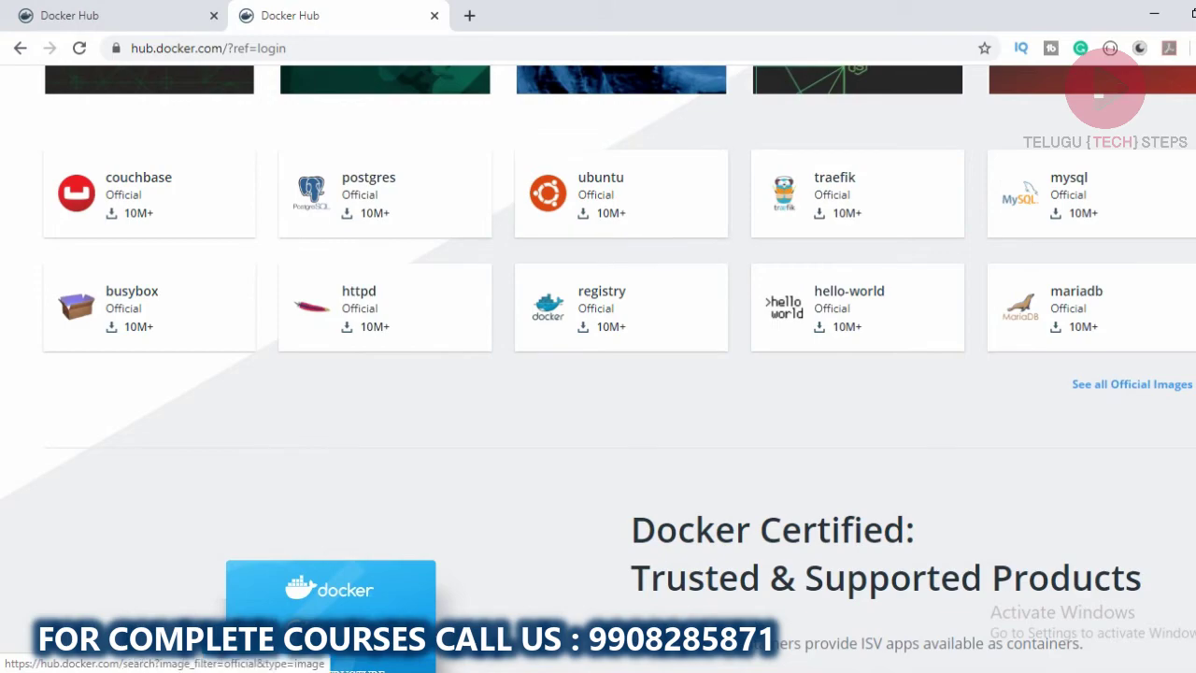
scroll(651, 240, "up", 8)
scroll(598, 374, "down", 8)
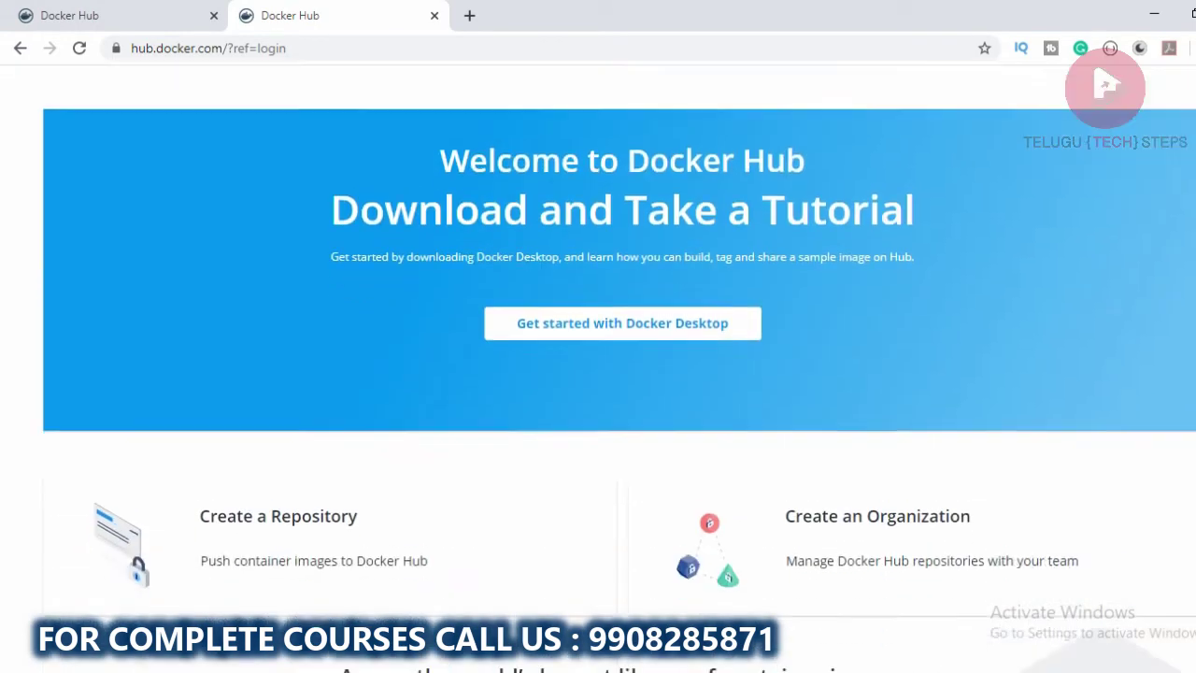
scroll(597, 374, "up", 2)
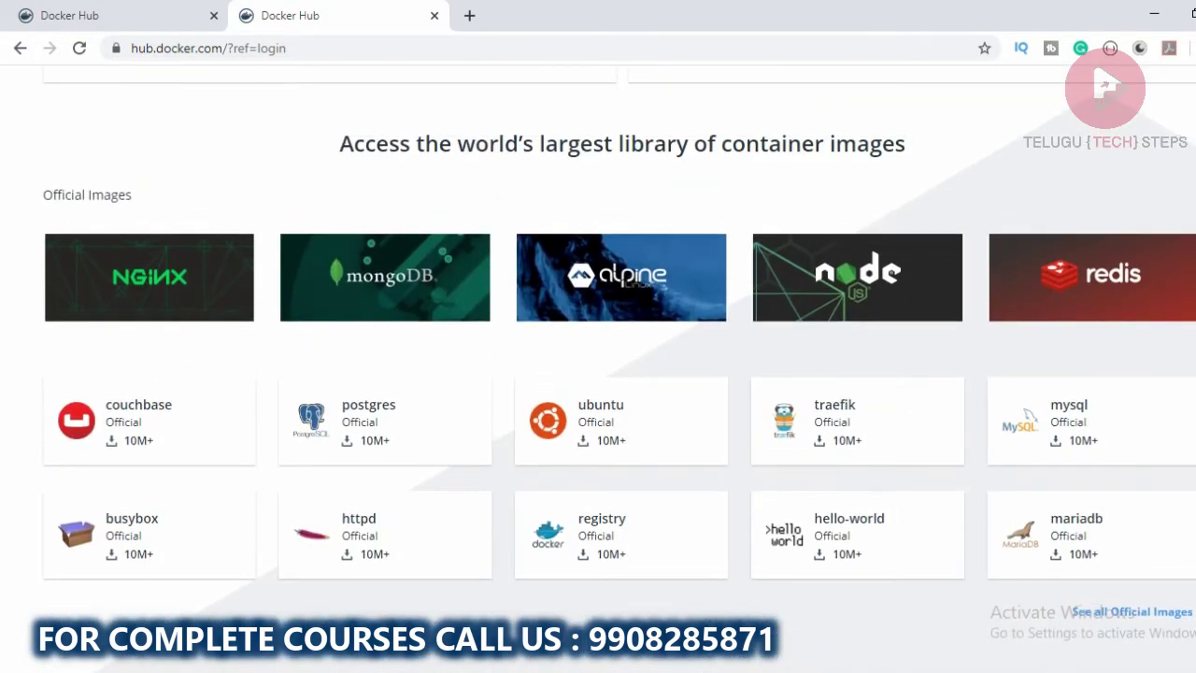
scroll(598, 374, "down", 8)
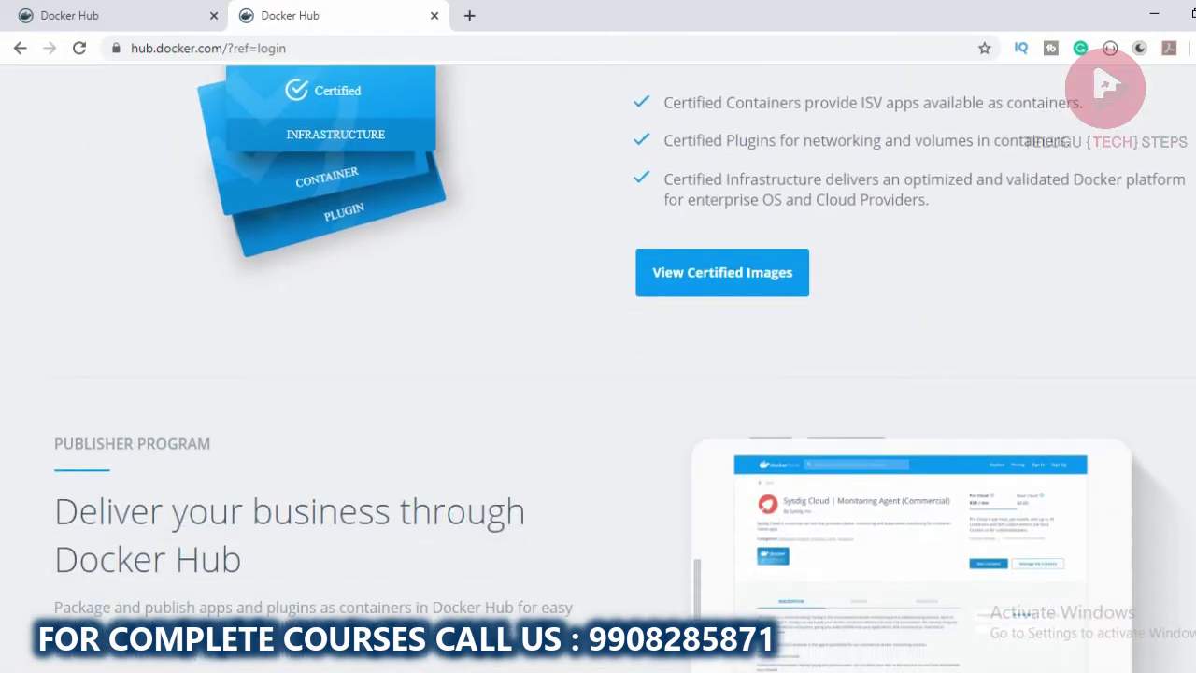
scroll(598, 373, "up", 2)
scroll(598, 374, "up", 1)
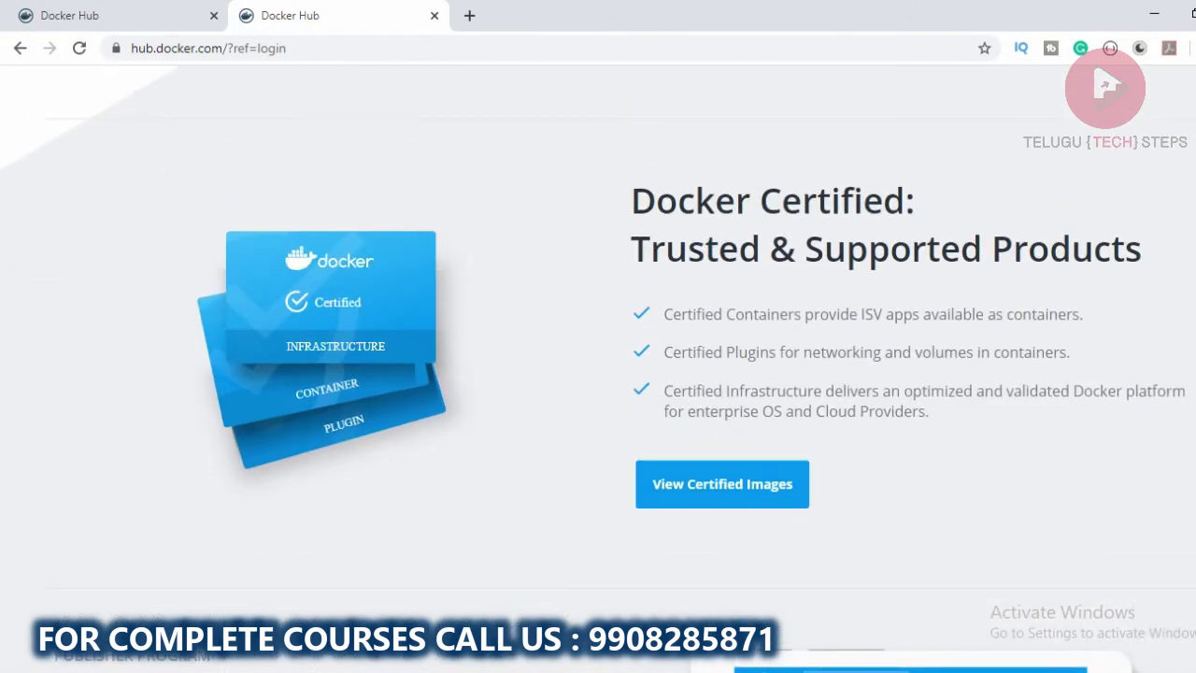
scroll(598, 373, "down", 6)
scroll(598, 373, "up", 4)
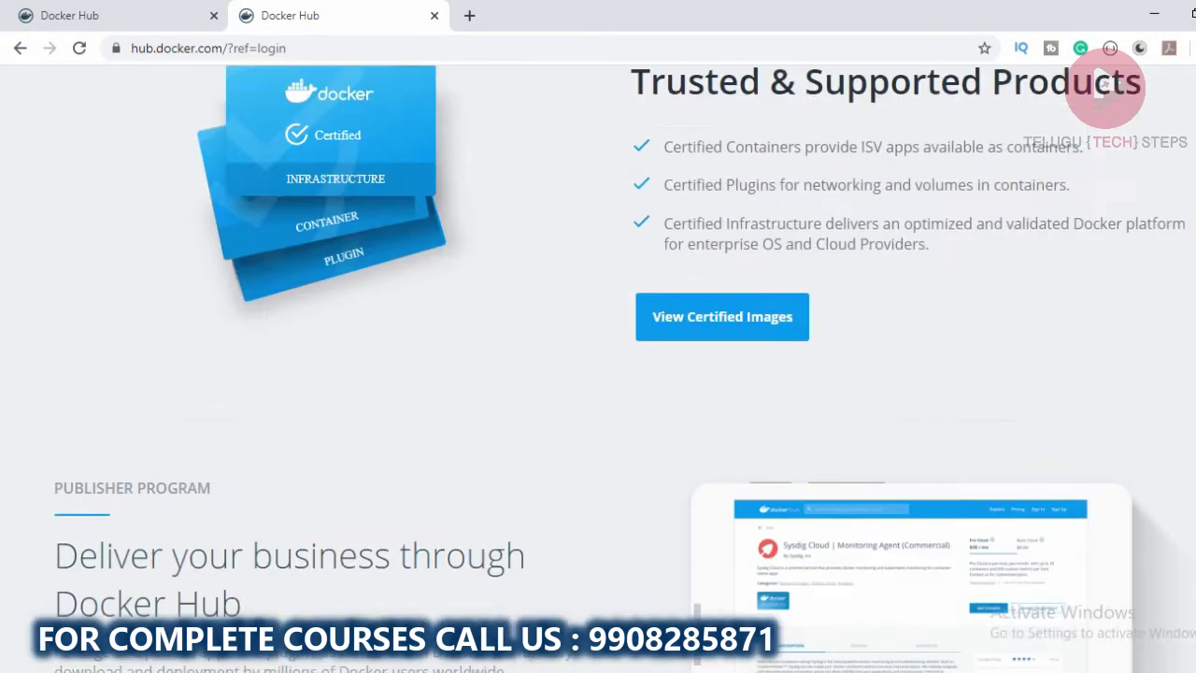
scroll(598, 373, "up", 1)
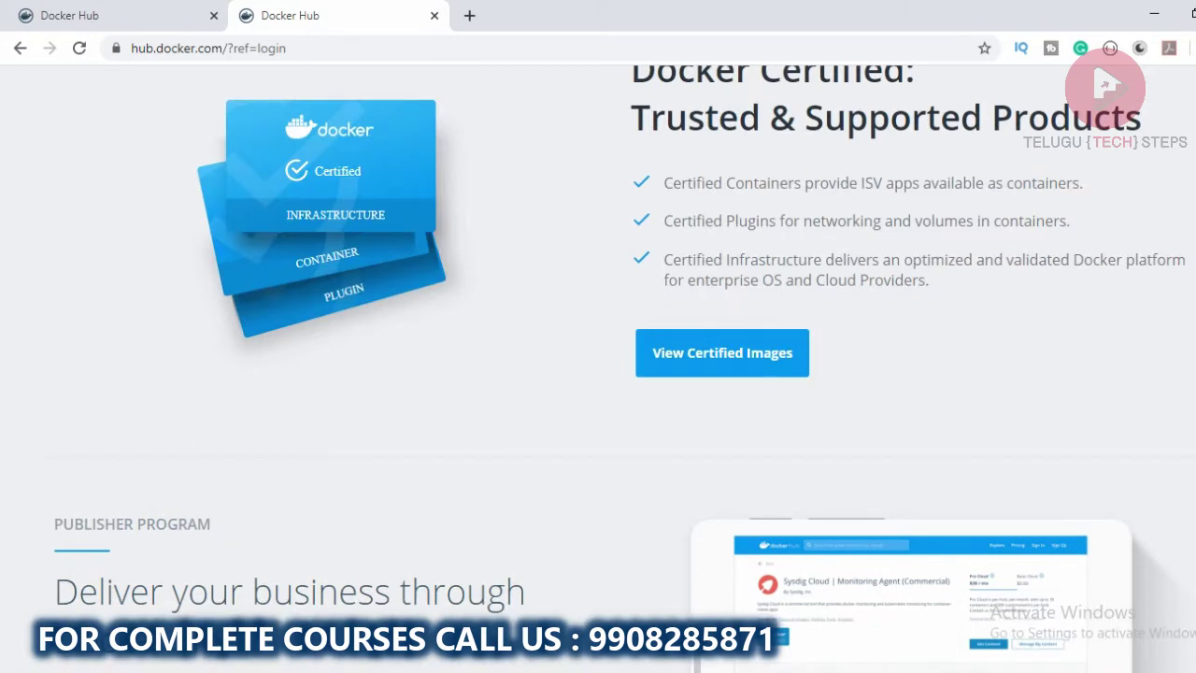
scroll(598, 374, "up", 10)
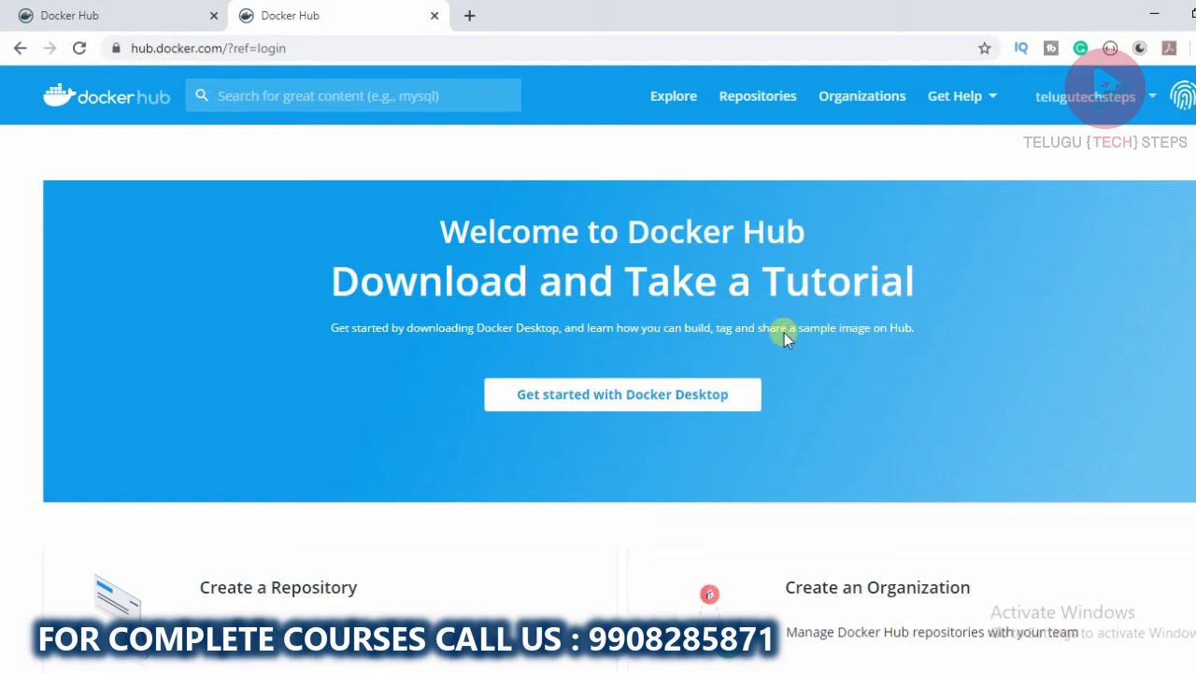
Step: Choose the 'Create a Repository' card on the Docker Hub home page
scroll(878, 371, "down", 3)
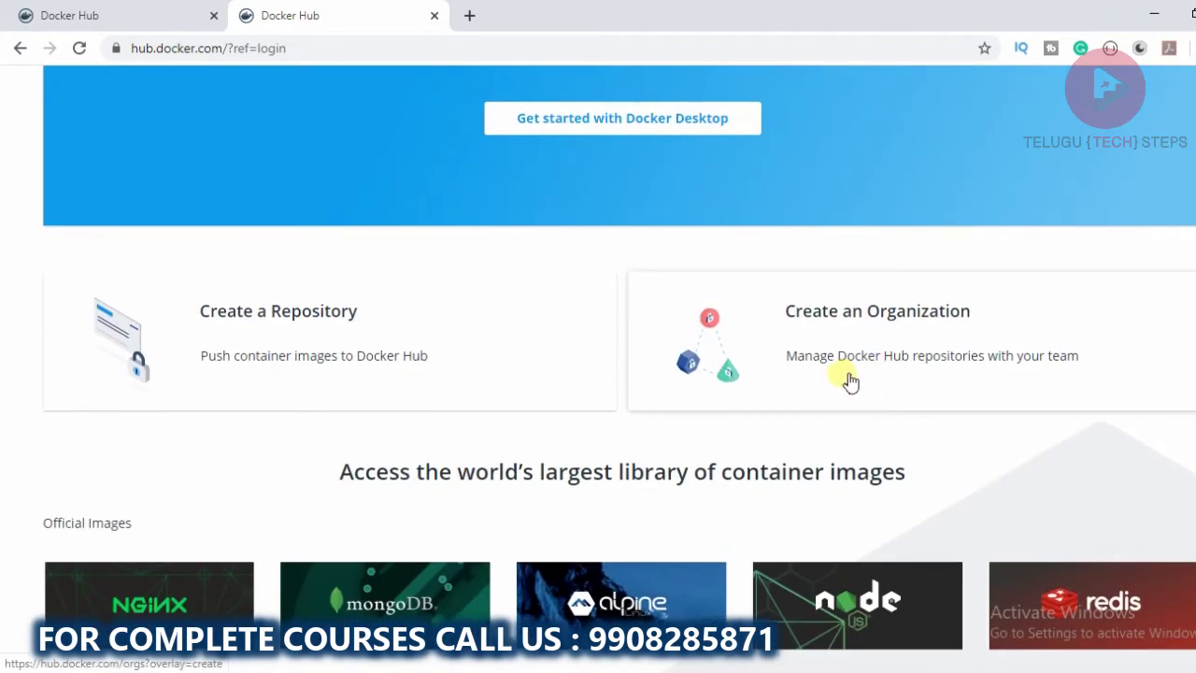
scroll(849, 384, "up", 3)
scroll(906, 375, "down", 3)
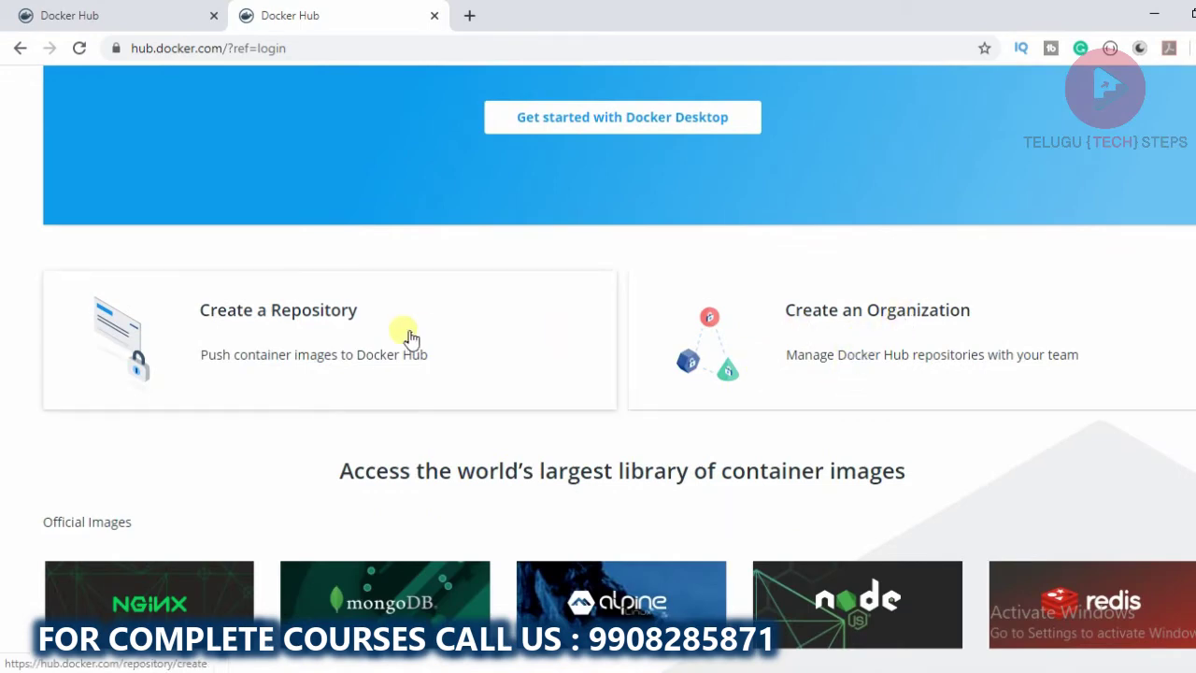
scroll(471, 401, "up", 3)
scroll(472, 434, "down", 3)
left_click(411, 386)
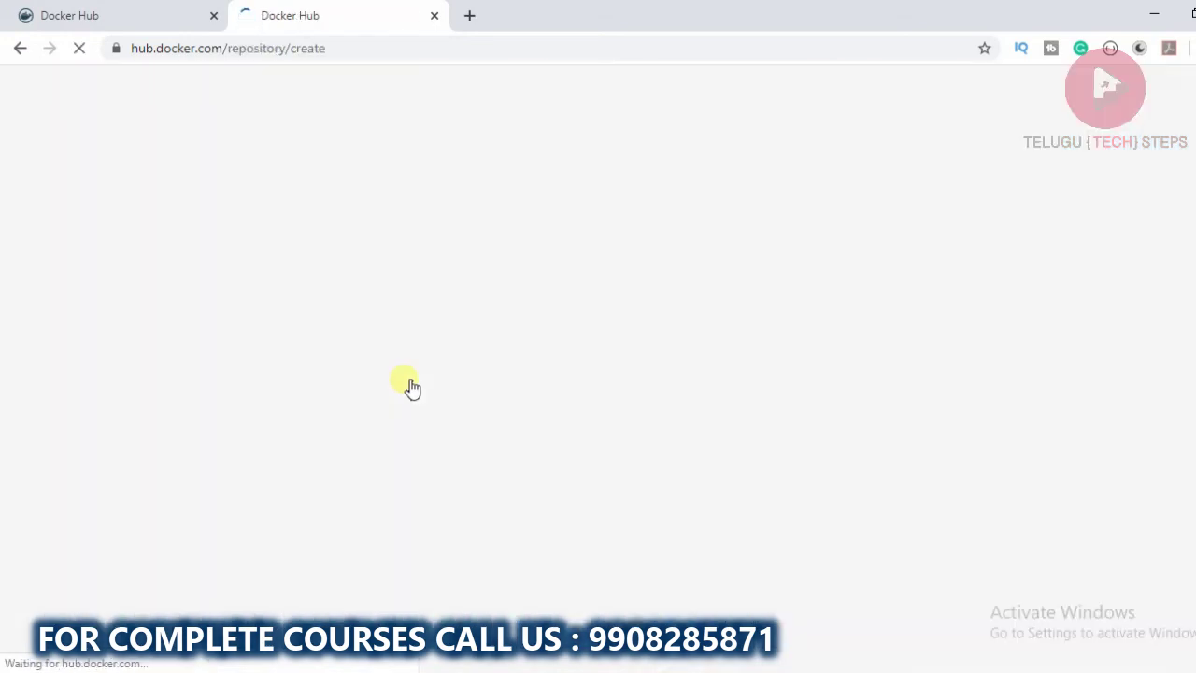
Step: Close the other Docker Hub page, keep the default namespace, and name the repository 'Repository'
left_click(214, 15)
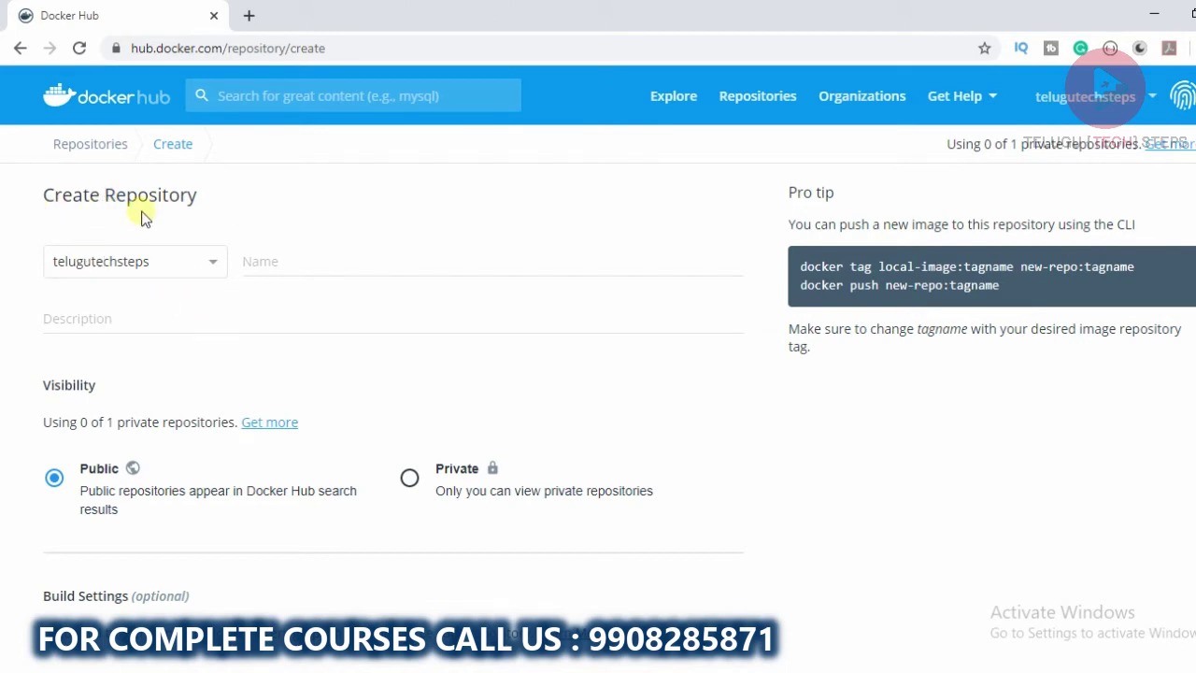
left_click(215, 273)
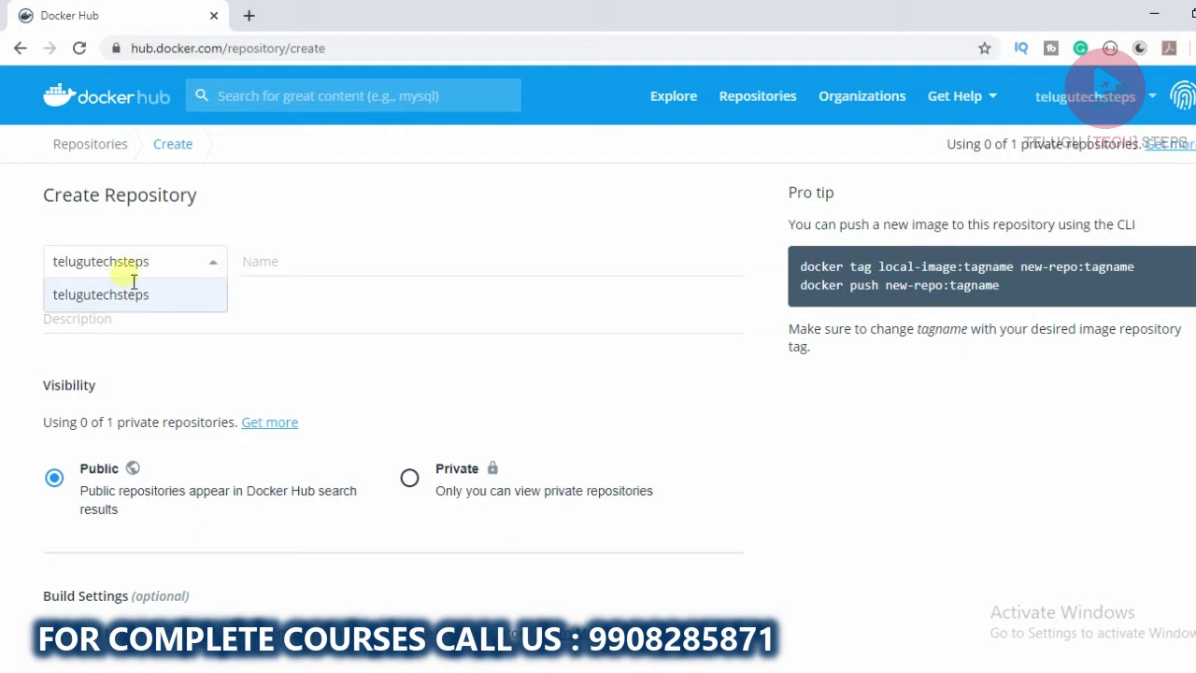
left_click(217, 268)
left_click(300, 267)
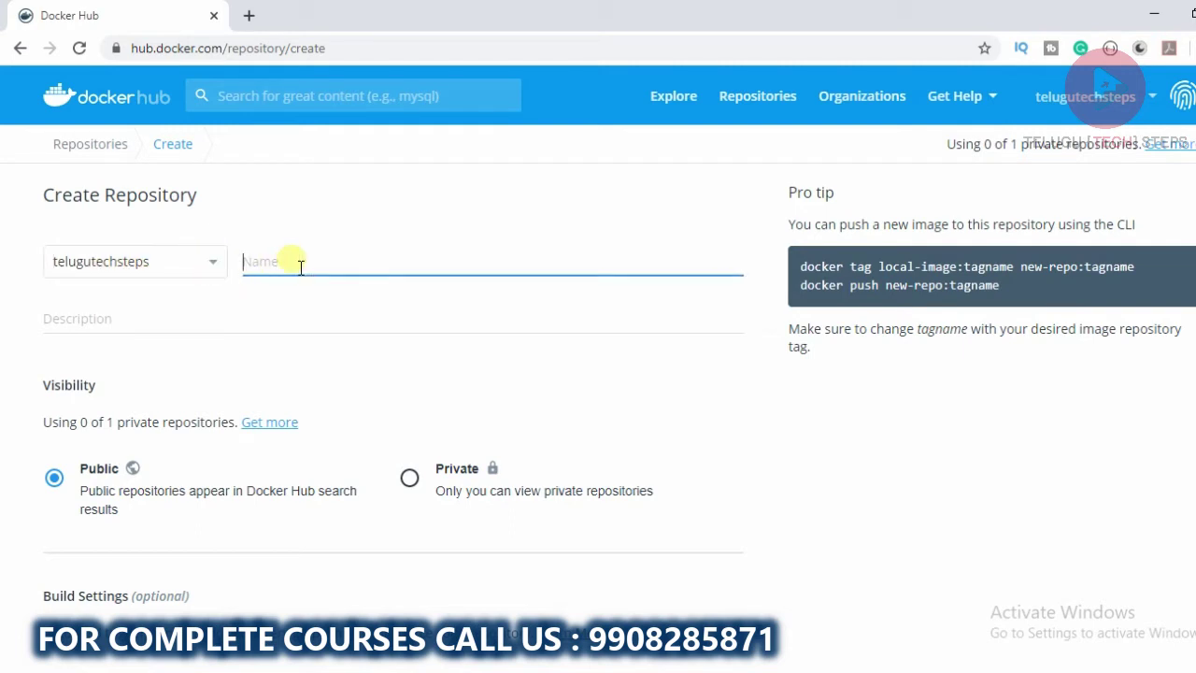
type("Repository1")
Step: Add the description 'In This Repo i just want to place Angular Application' and insert an underscore in the name
left_click(248, 319)
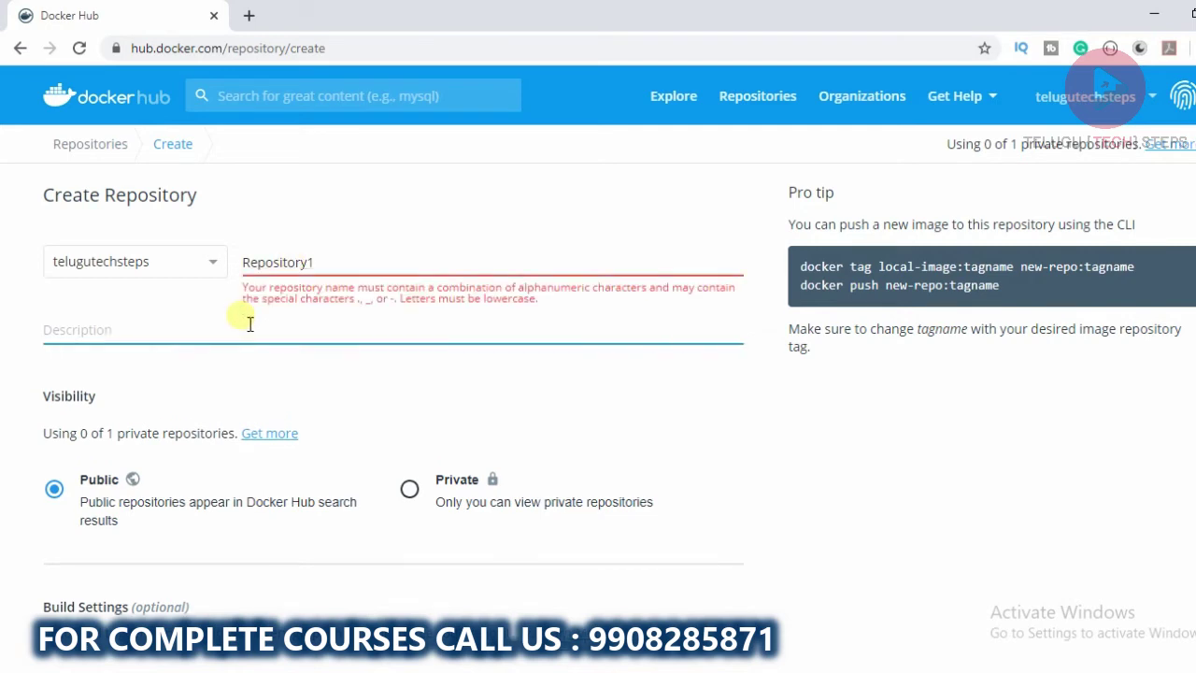
type("In This Repo i just wan")
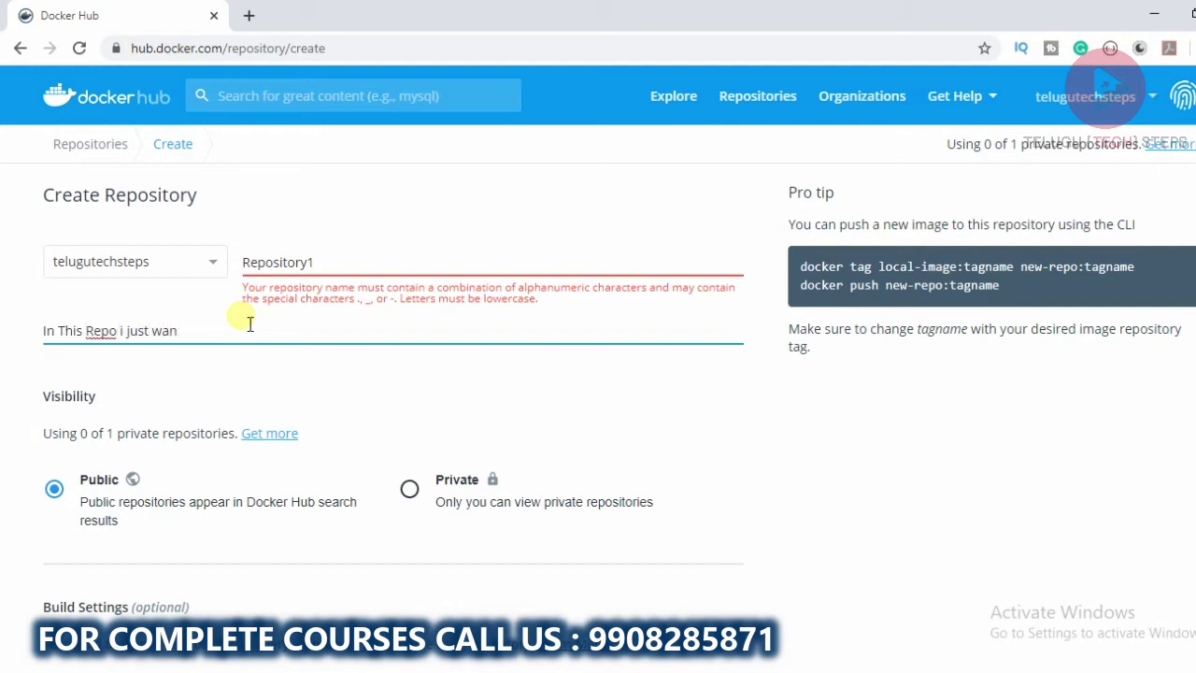
type("t to place Angular Application.")
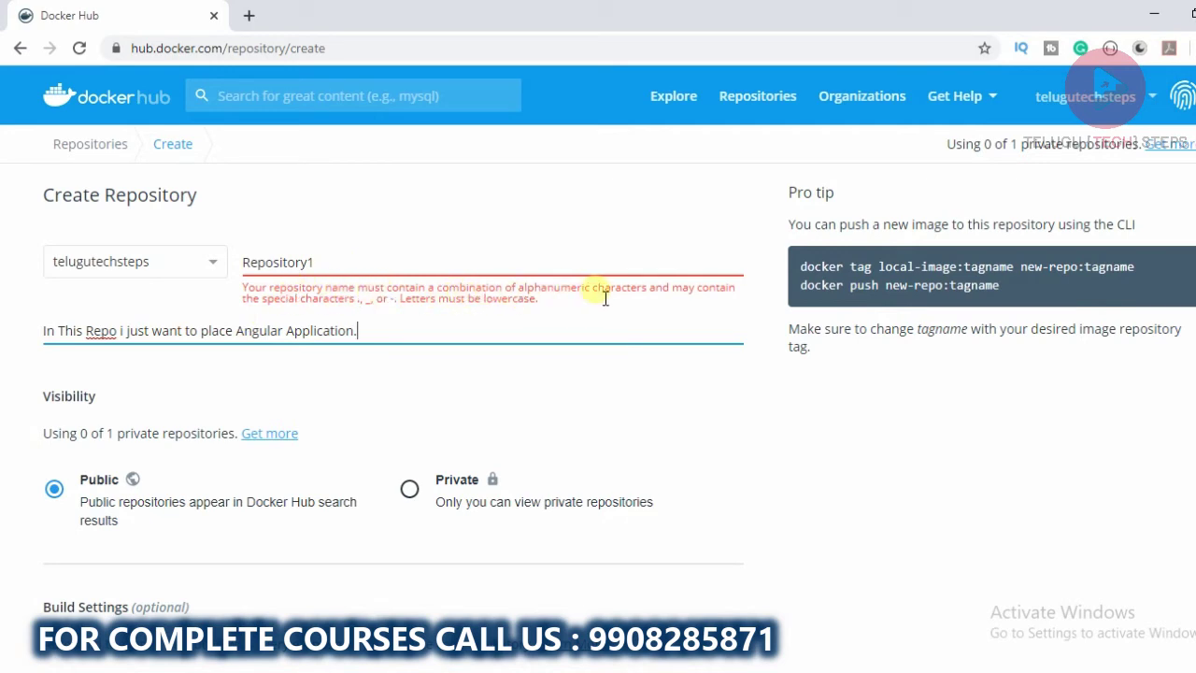
key("shift+Tab")
key("End")
key("Left")
type("_")
scroll(477, 306, "down", 4)
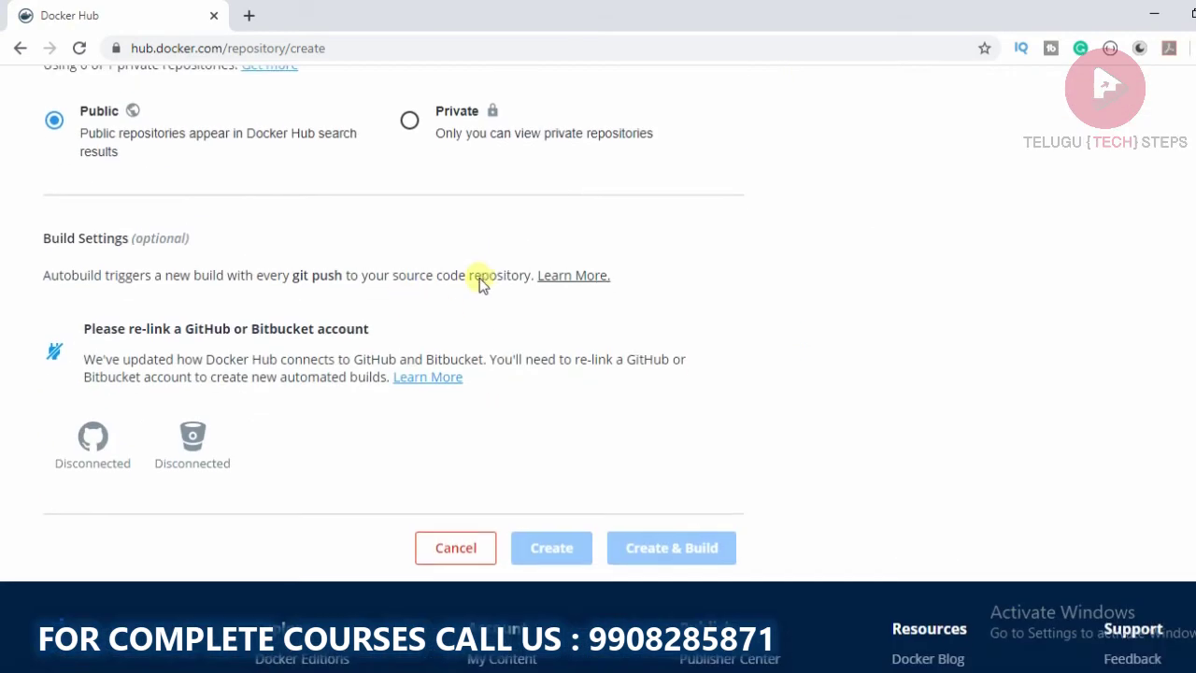
scroll(479, 278, "up", 3)
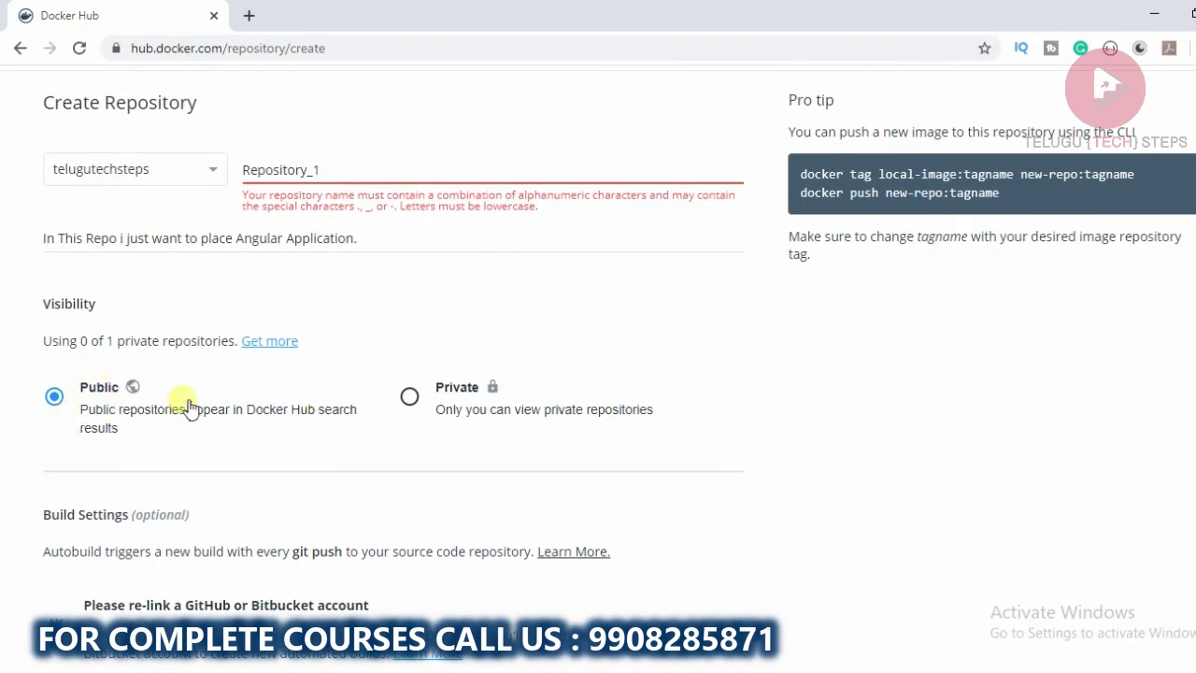
left_click(467, 400)
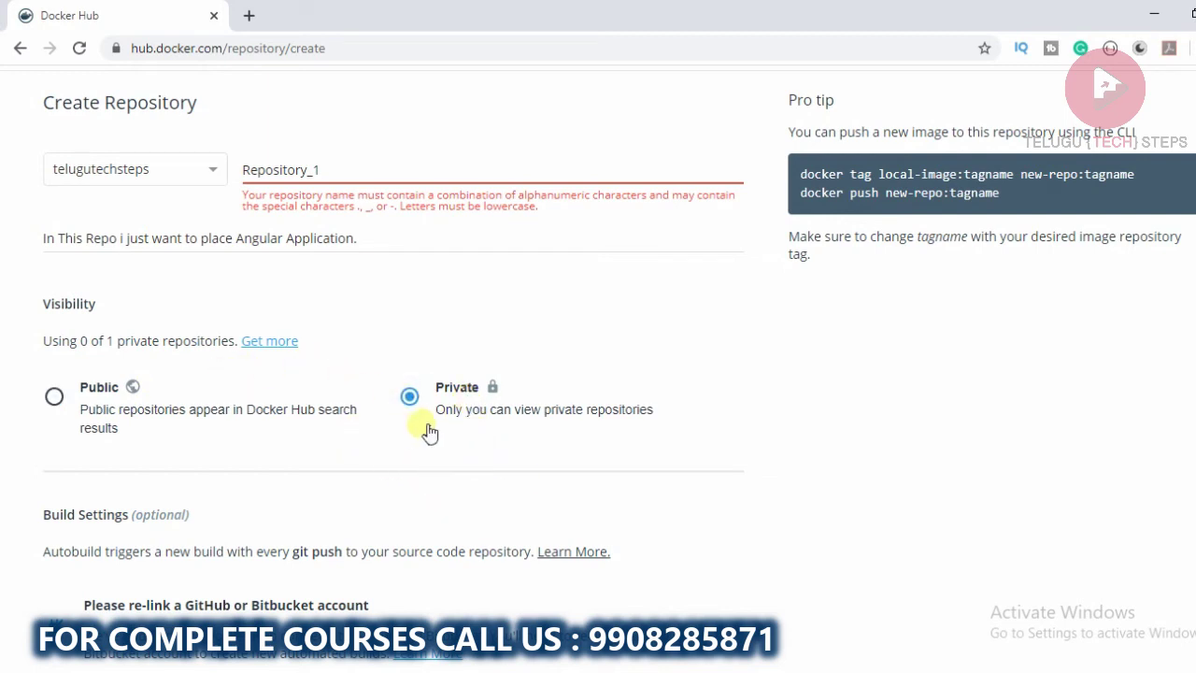
scroll(355, 403, "down", 1)
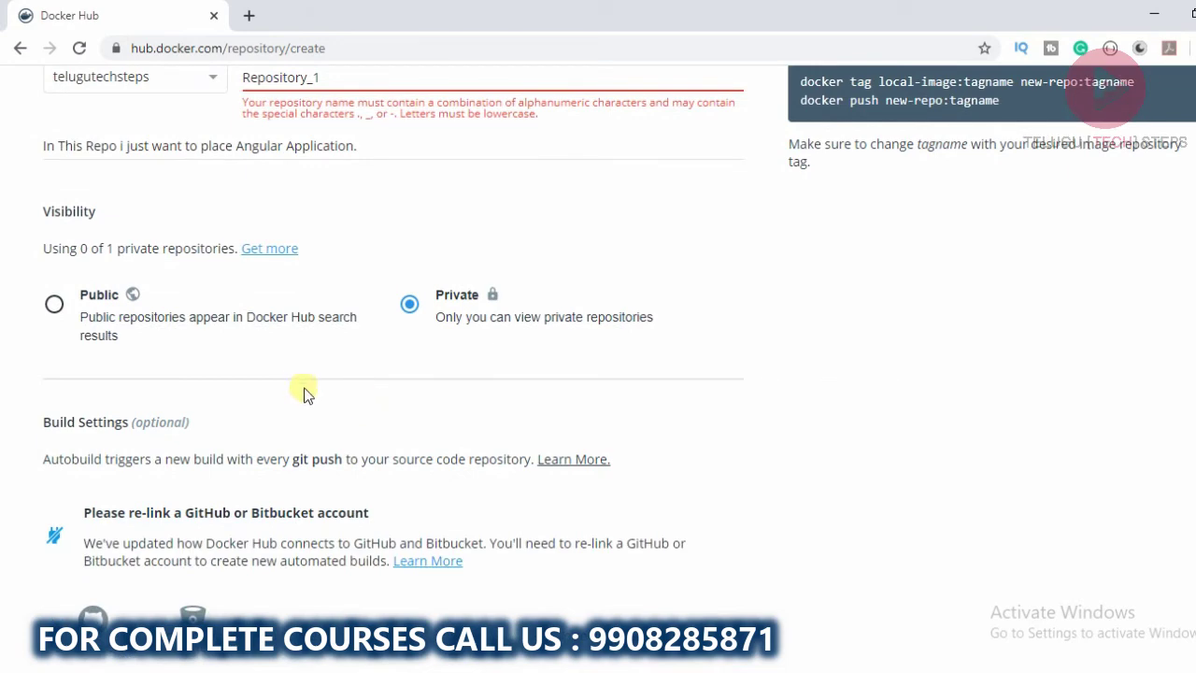
left_click(182, 318)
scroll(400, 330, "up", 2)
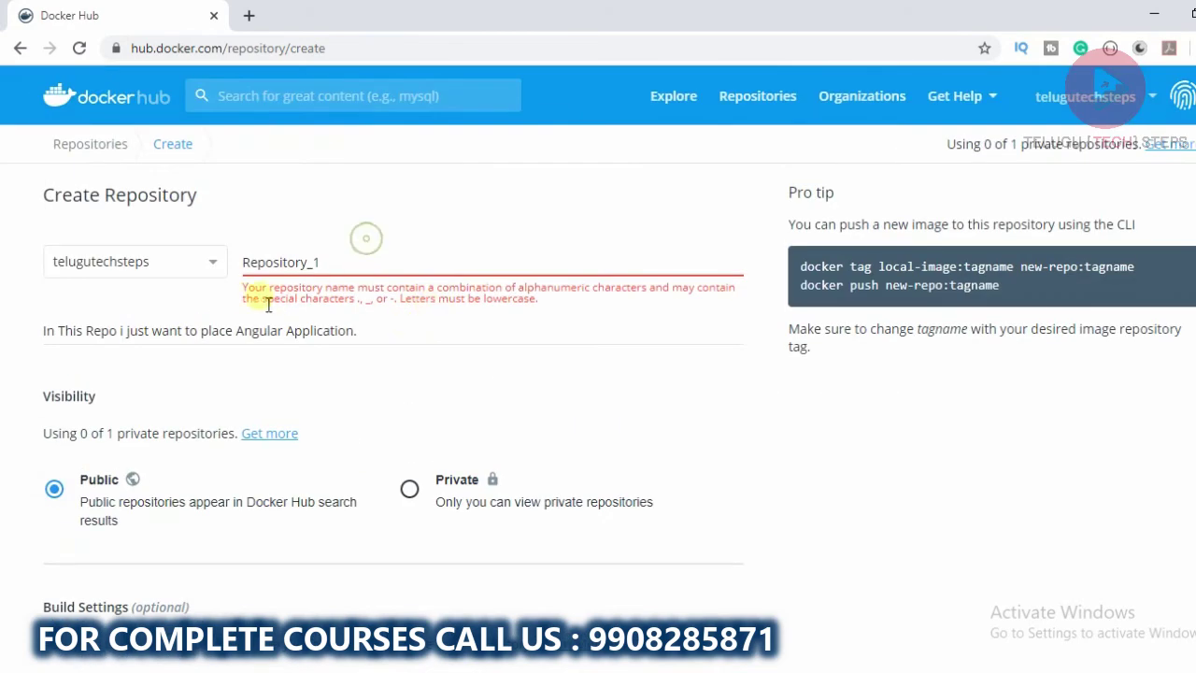
scroll(233, 322, "down", 4)
scroll(261, 344, "up", 4)
left_click_drag(31, 259, 408, 253)
left_click(374, 259)
scroll(313, 266, "down", 5)
scroll(352, 299, "up", 1)
scroll(308, 283, "down", 1)
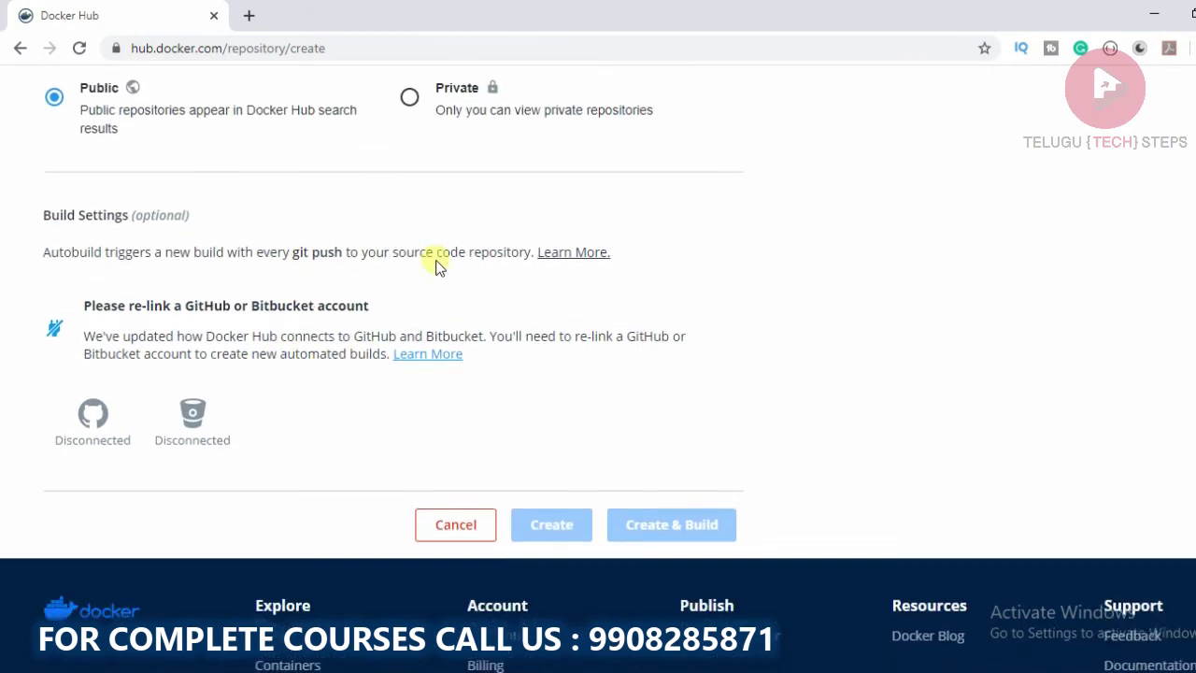
scroll(437, 265, "down", 2)
scroll(373, 318, "up", 2)
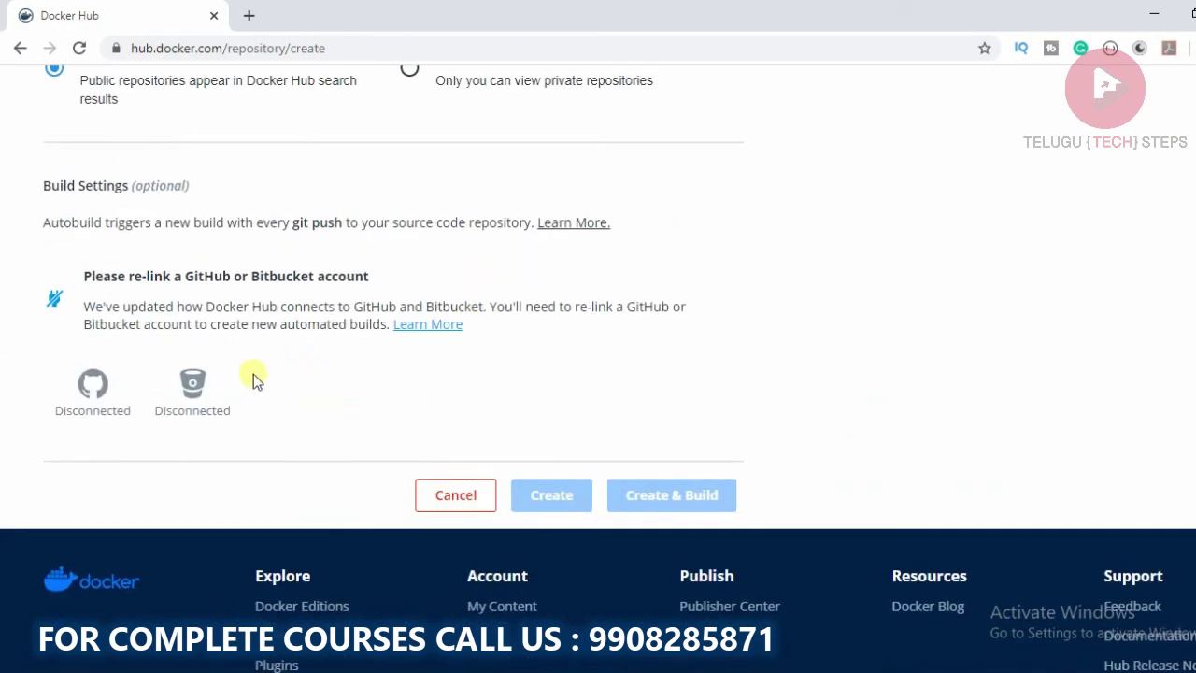
scroll(249, 377, "up", 5)
scroll(302, 392, "down", 5)
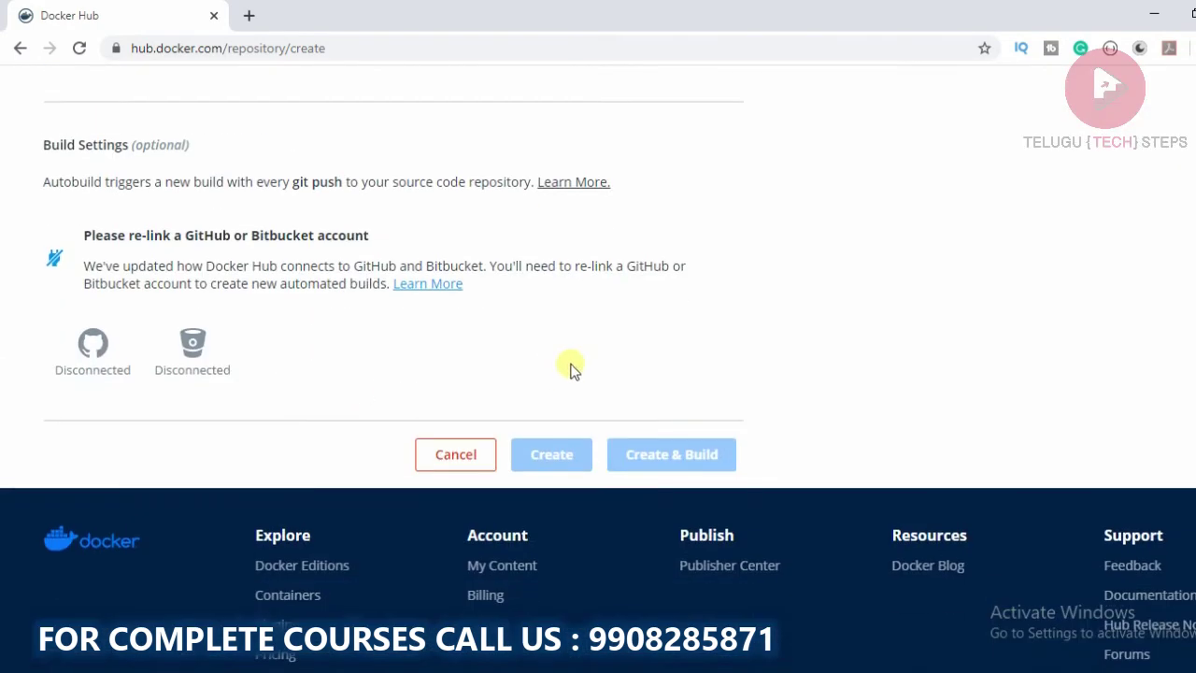
scroll(573, 369, "up", 5)
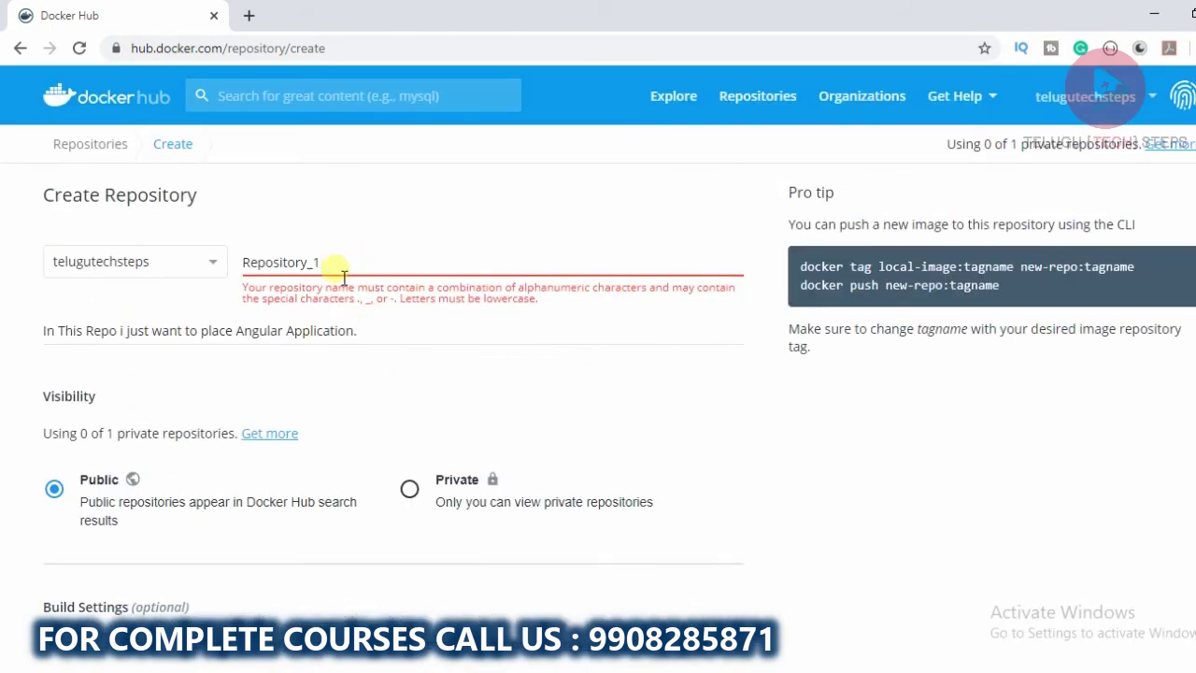
Step: Replace the name with lowercase repo_1 and create the public repository
key("BackSpace")
key("BackSpace")
key("ctrl+a")
type("repo_1")
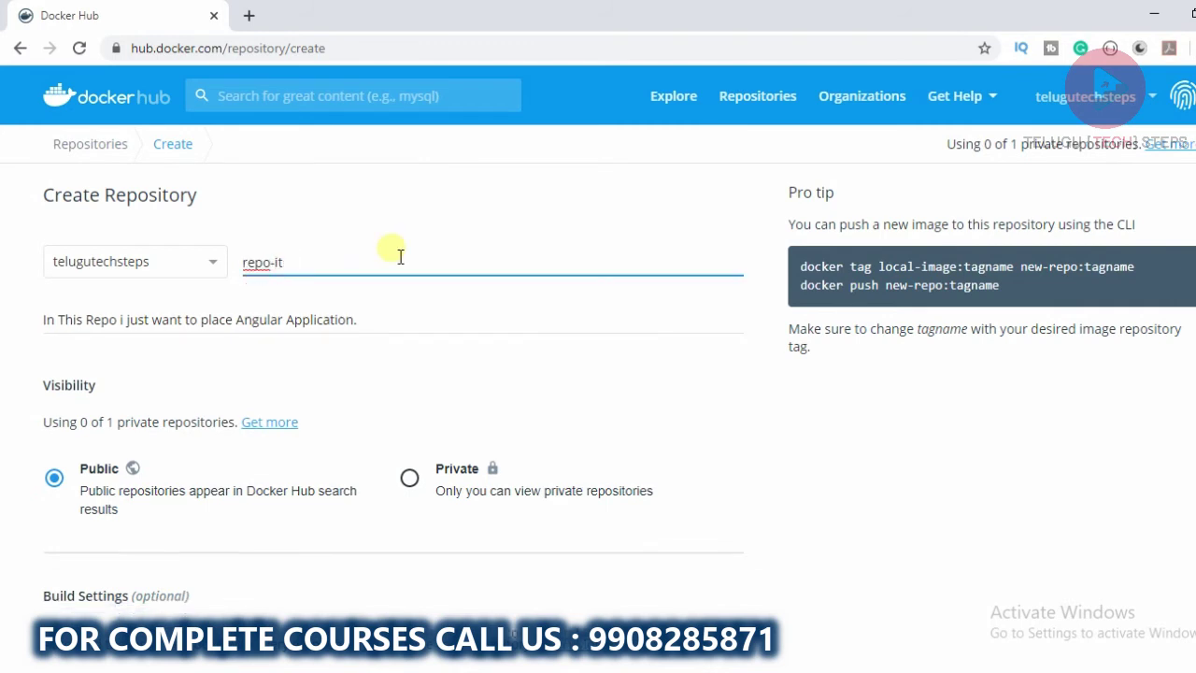
left_click(400, 313)
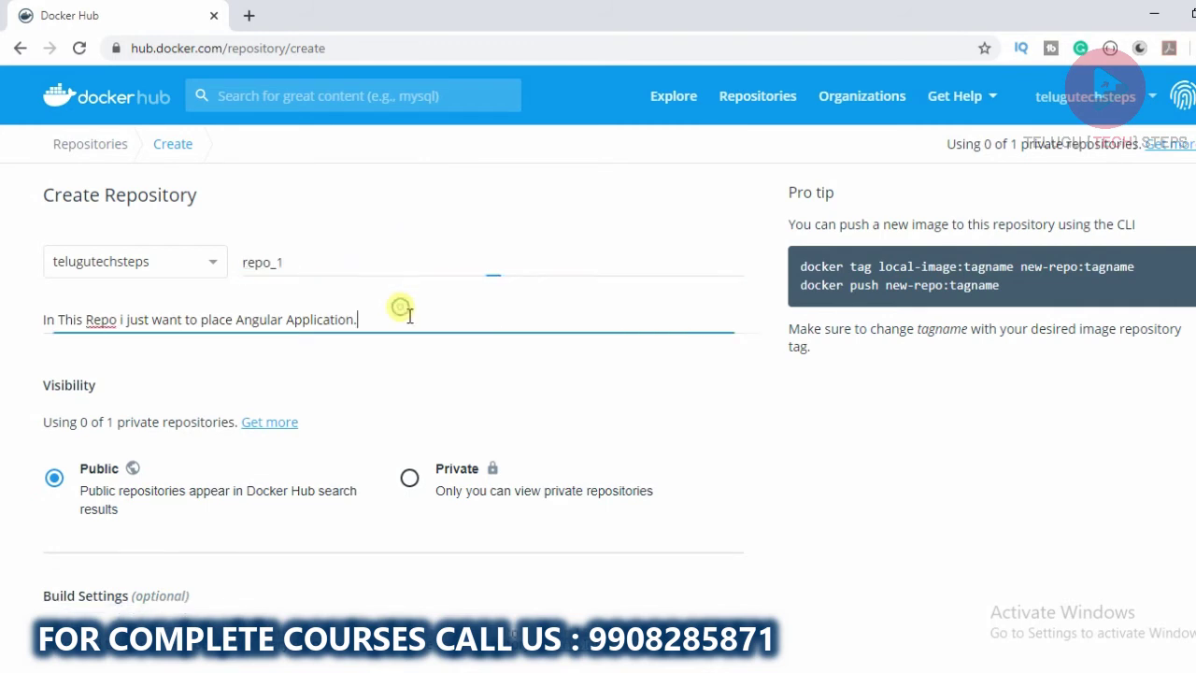
left_click(307, 266)
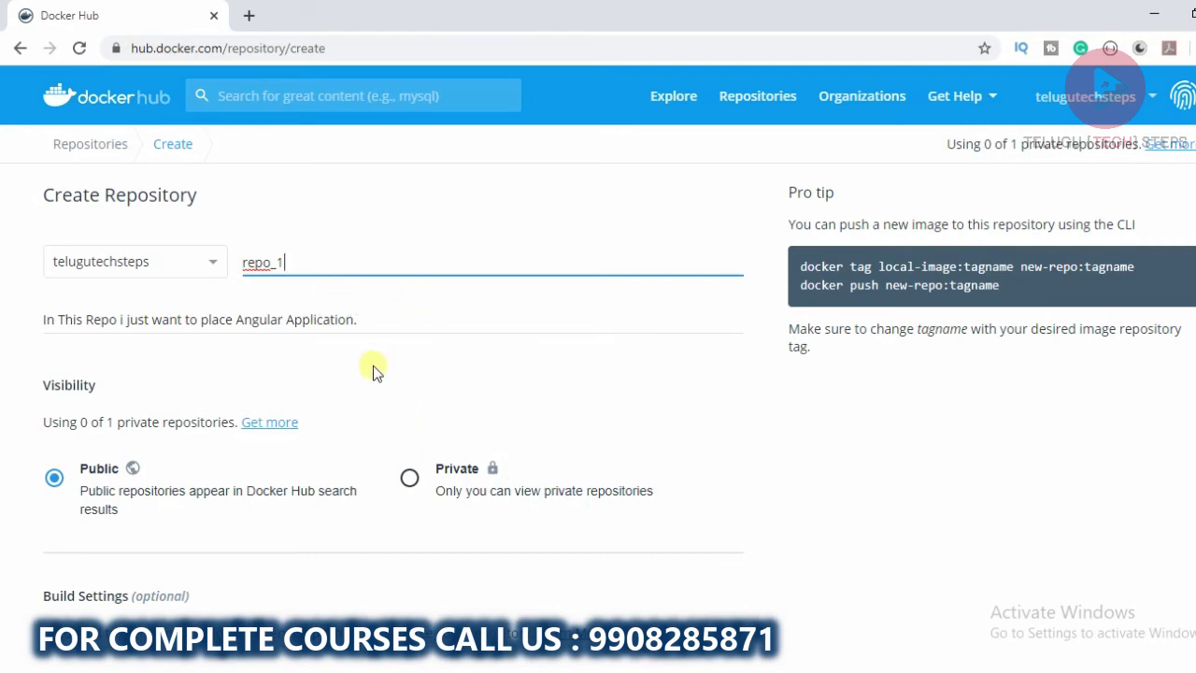
scroll(374, 362, "down", 7)
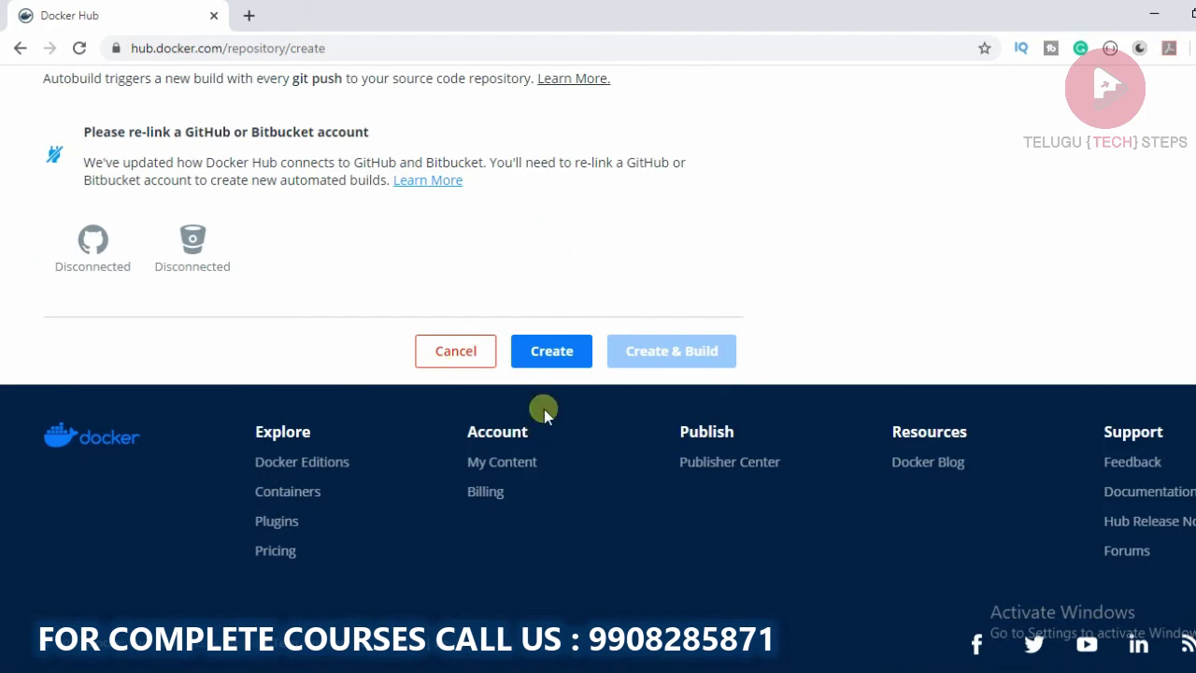
left_click(559, 360)
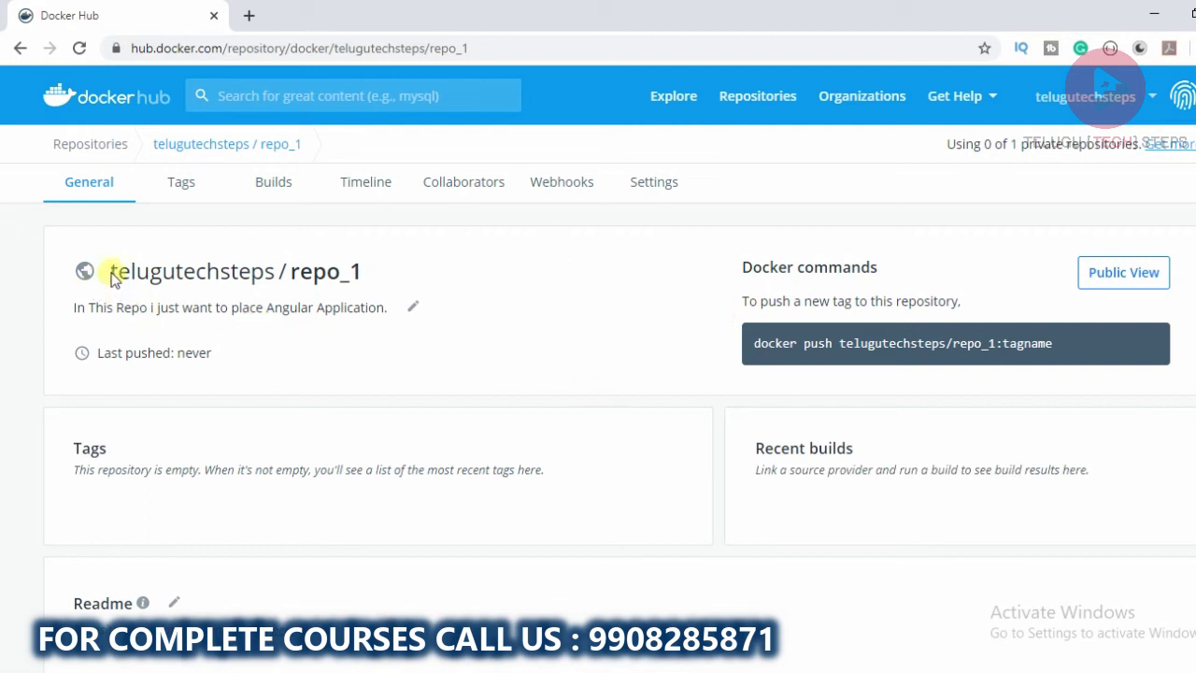
Step: Highlight the repo_1 title and its Angular Application description on the General page
left_click_drag(110, 273, 445, 292)
left_click(444, 293)
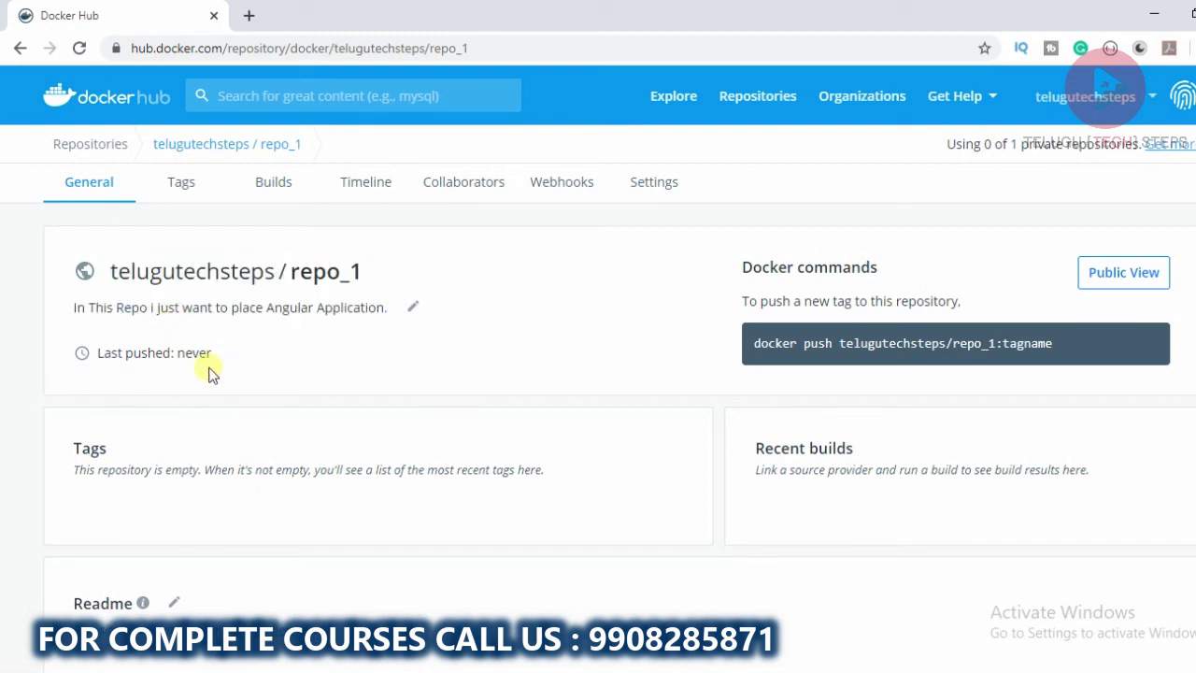
left_click_drag(75, 308, 429, 326)
scroll(430, 364, "down", 3)
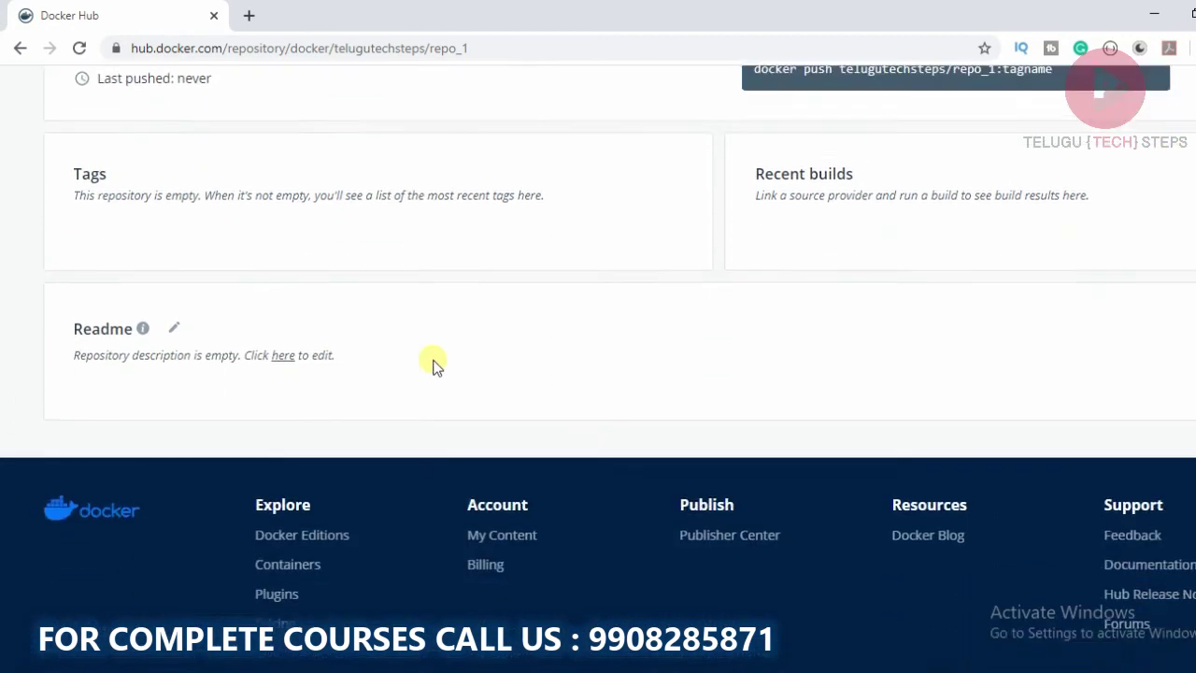
scroll(436, 365, "up", 3)
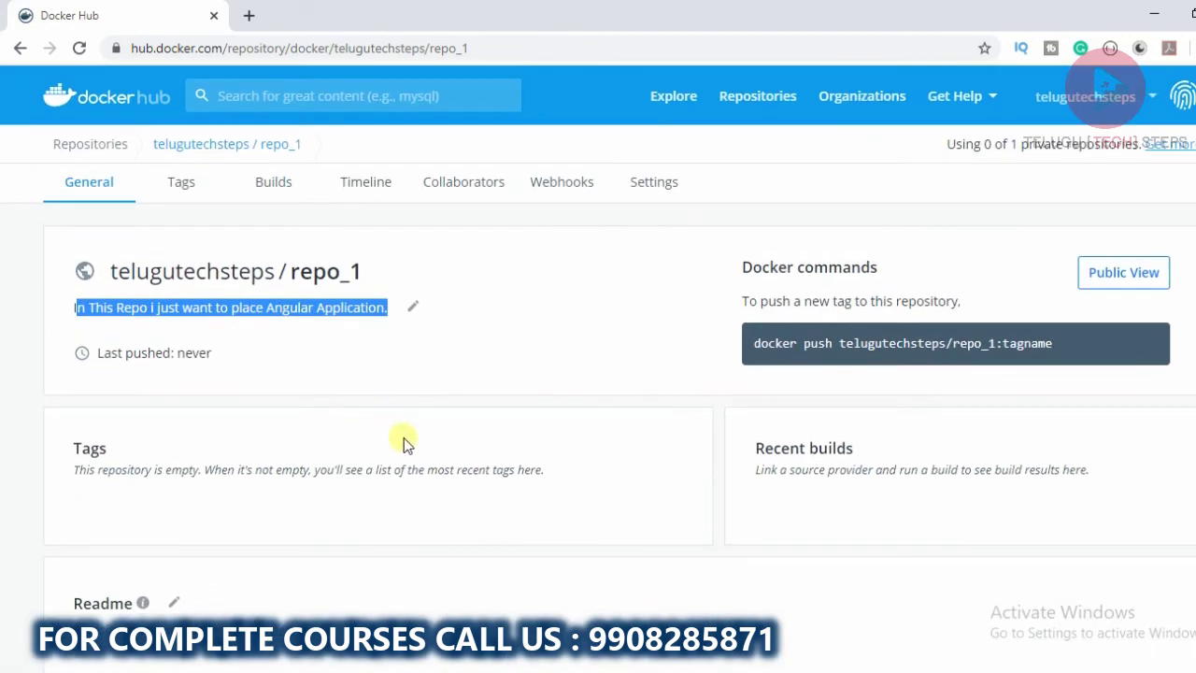